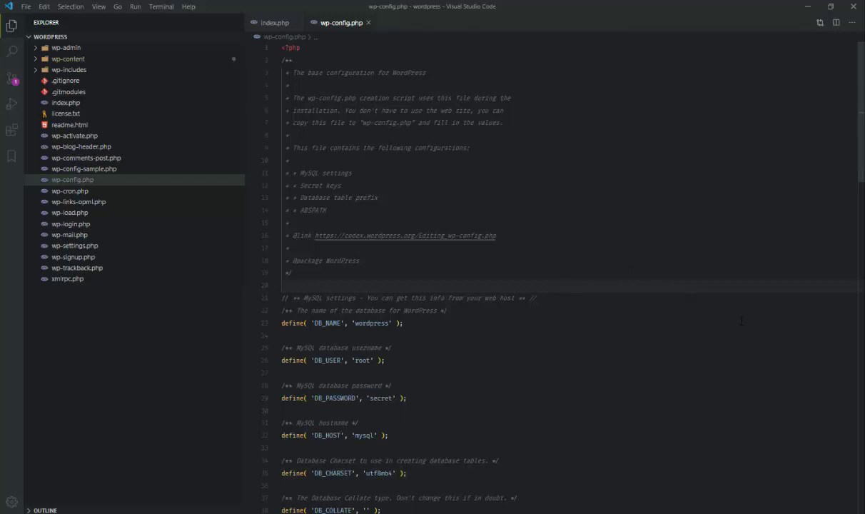
- Review the DB_NAME, DB_PASSWORD and DB_HOST values in wp-config.php
scroll(493, 312, "down", 3)
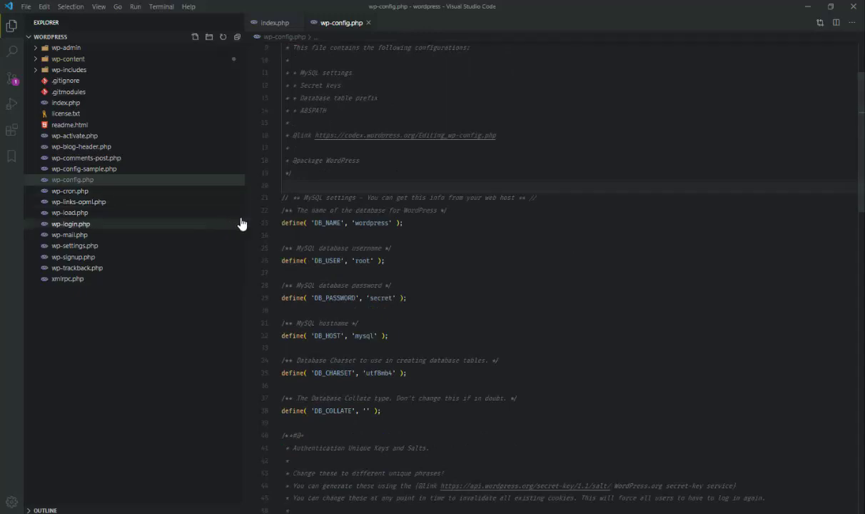
left_click(168, 180)
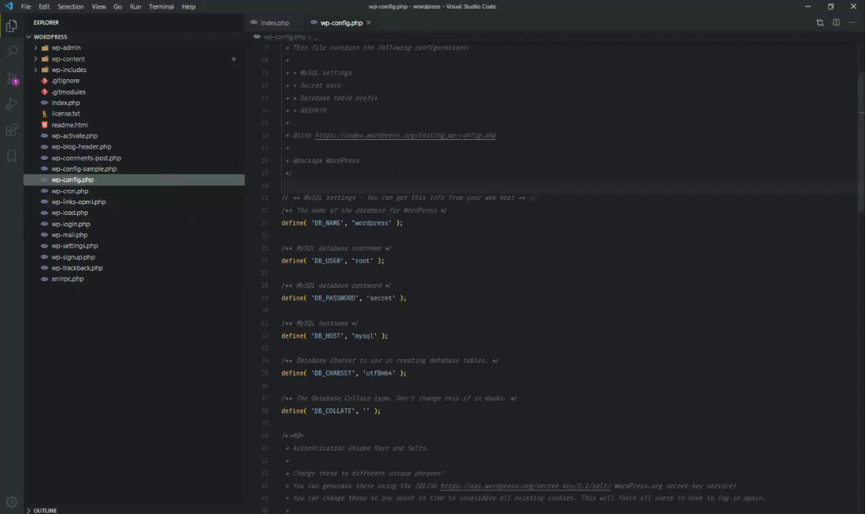
left_click(373, 223)
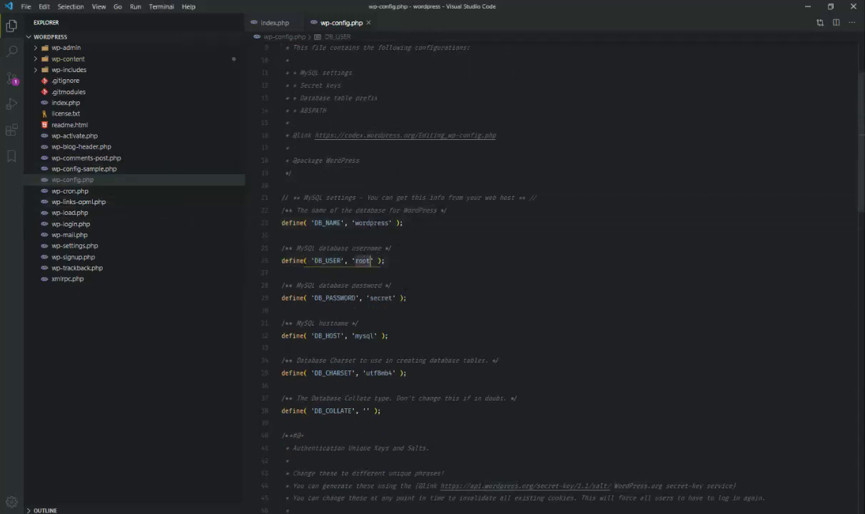
left_click(378, 298)
left_click(355, 336)
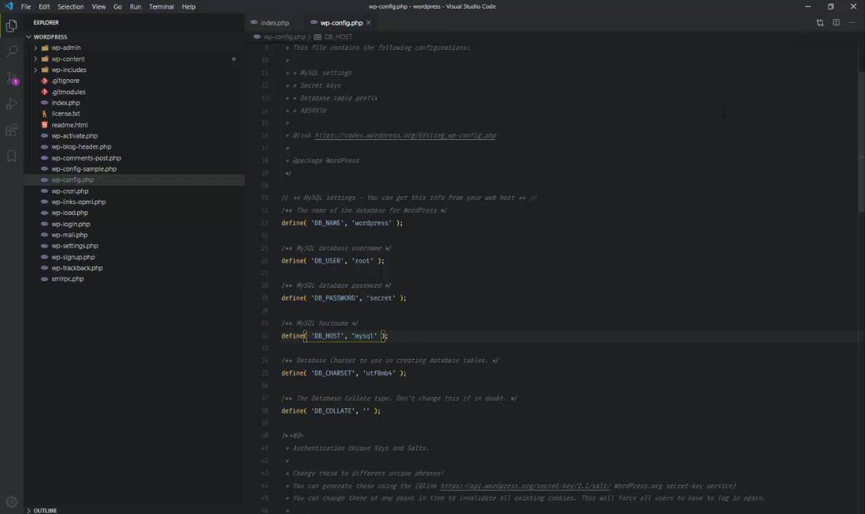
- Expand wp-content and open index.php of the test theme
scroll(500, 71, "up", 3)
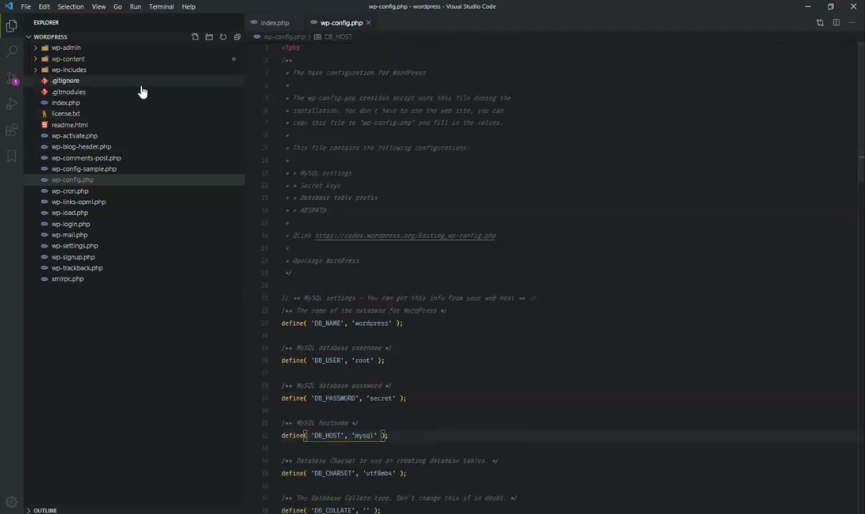
scroll(300, 214, "down", 3)
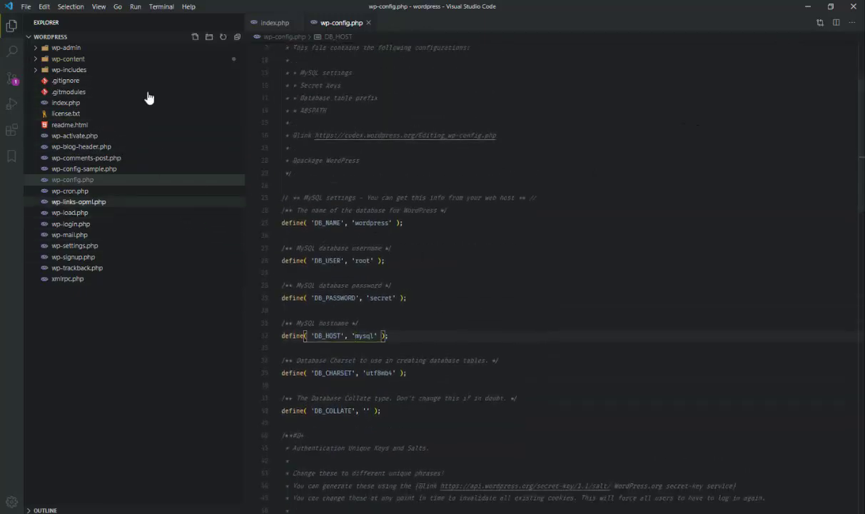
left_click(108, 59)
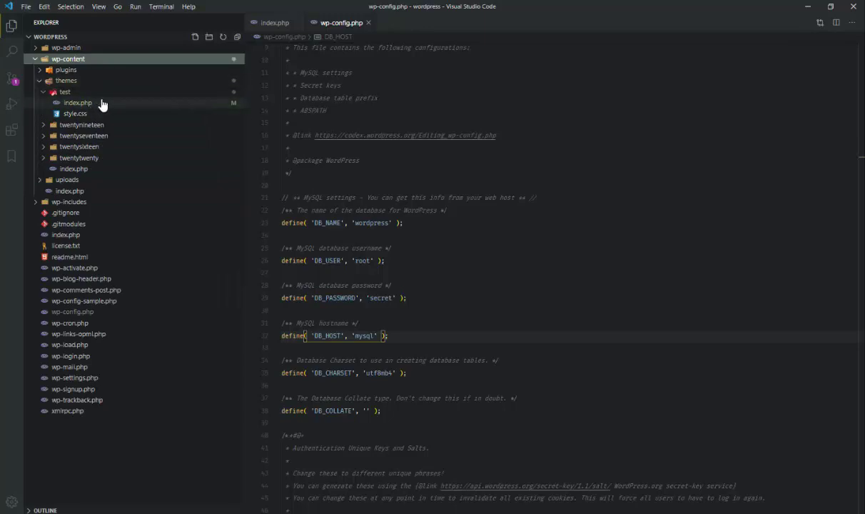
left_click(99, 105)
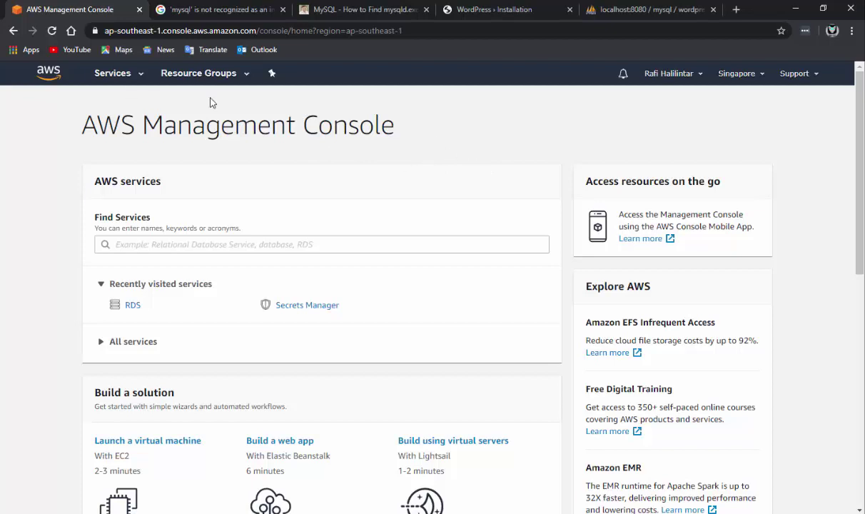
- Find RDS in the Services search and go to its empty Databases page
left_click(121, 72)
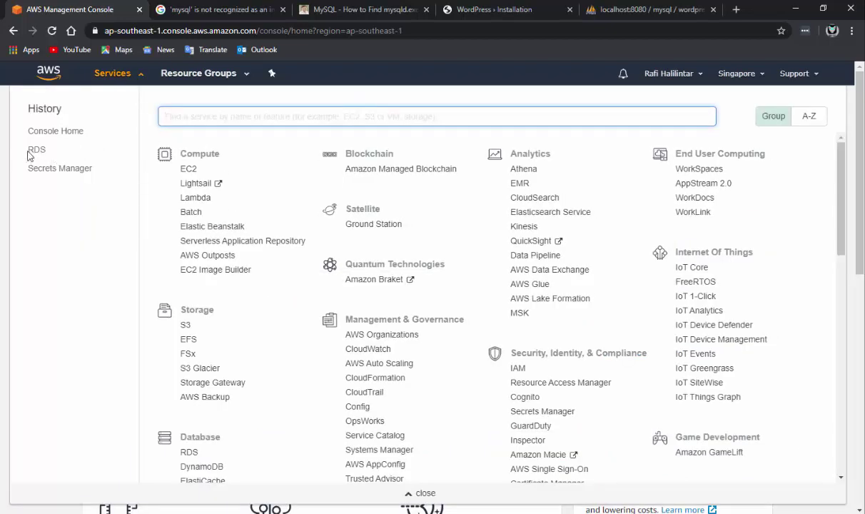
type("RDS")
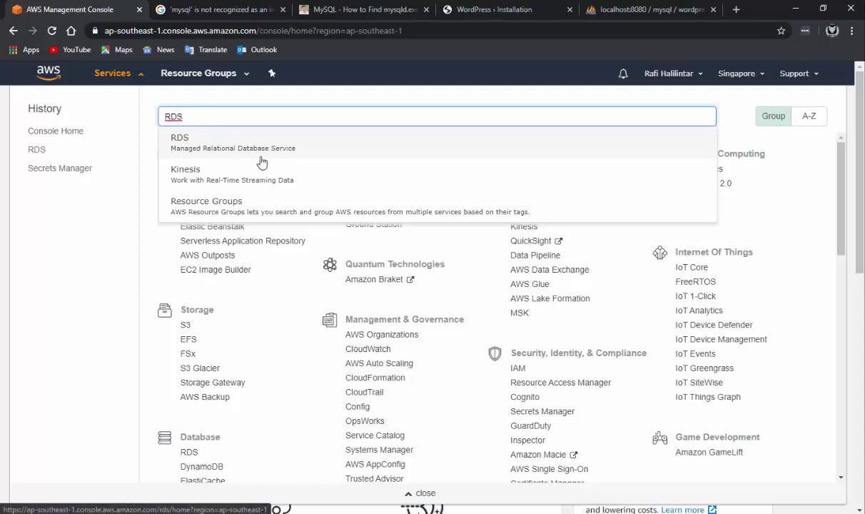
left_click(218, 146)
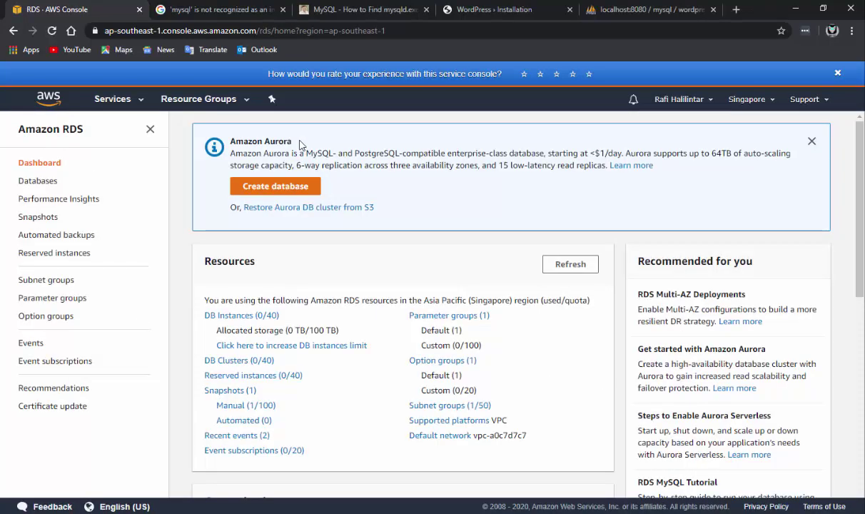
left_click(839, 75)
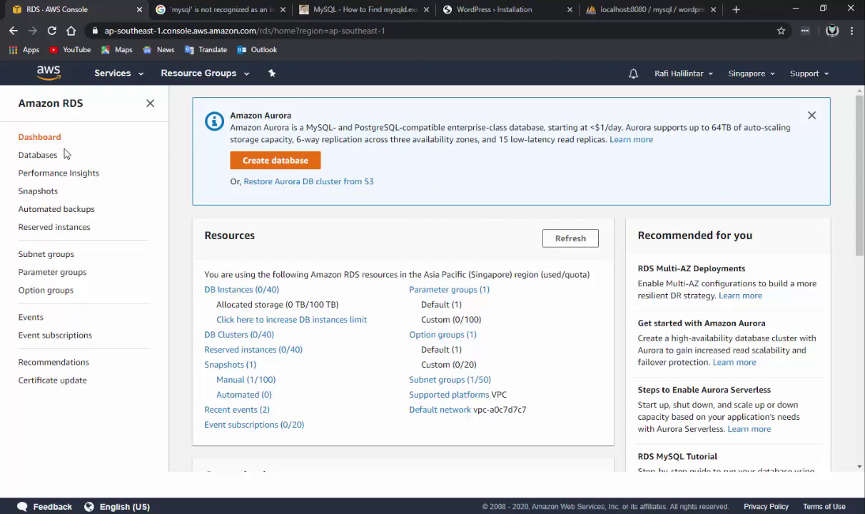
left_click(39, 155)
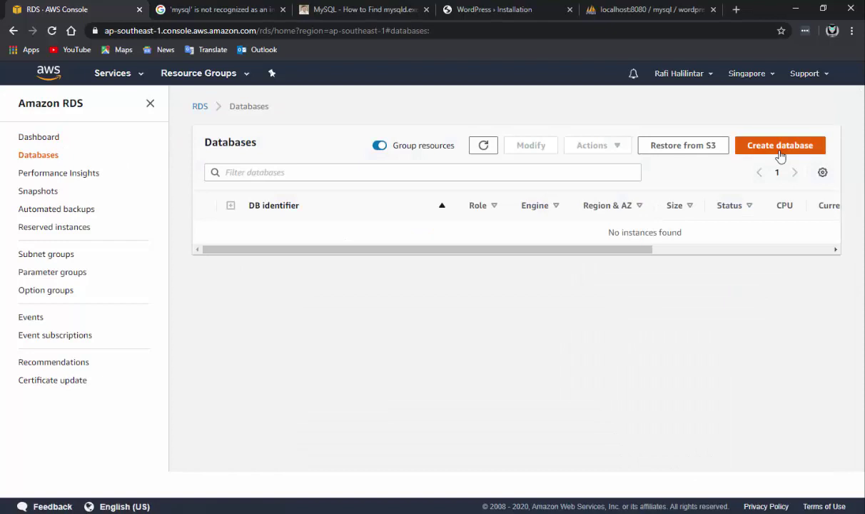
- Begin a Standard Create MySQL database and pick the Free tier template
left_click(780, 148)
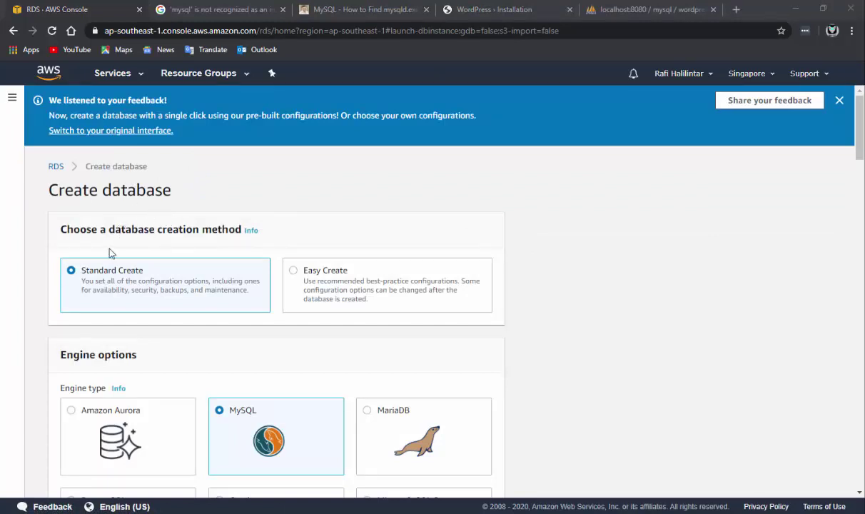
scroll(207, 257, "down", 1)
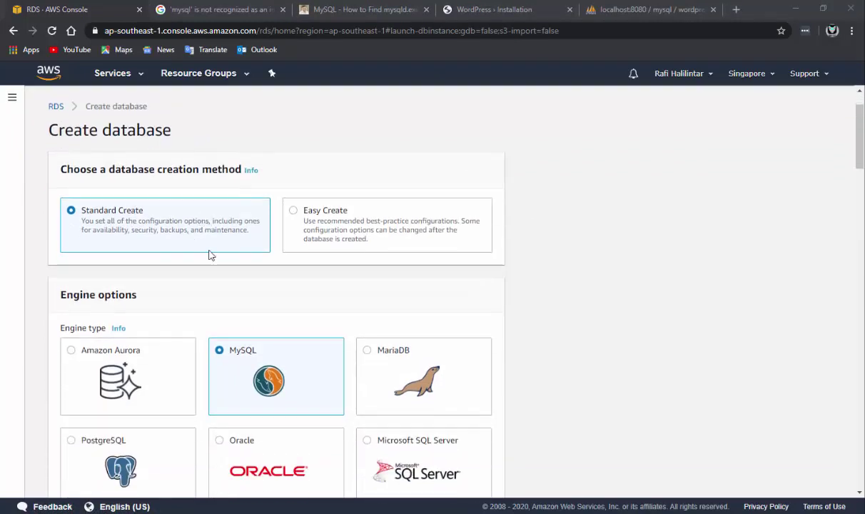
scroll(199, 236, "down", 2)
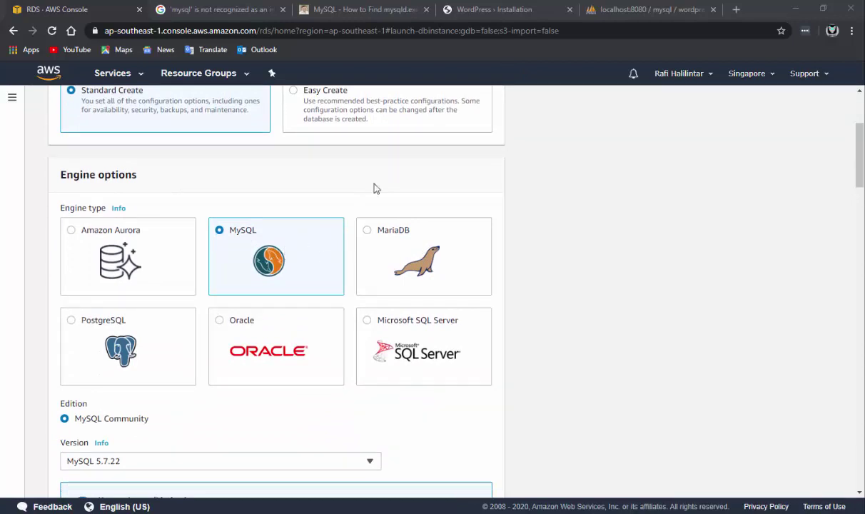
scroll(244, 232, "down", 4)
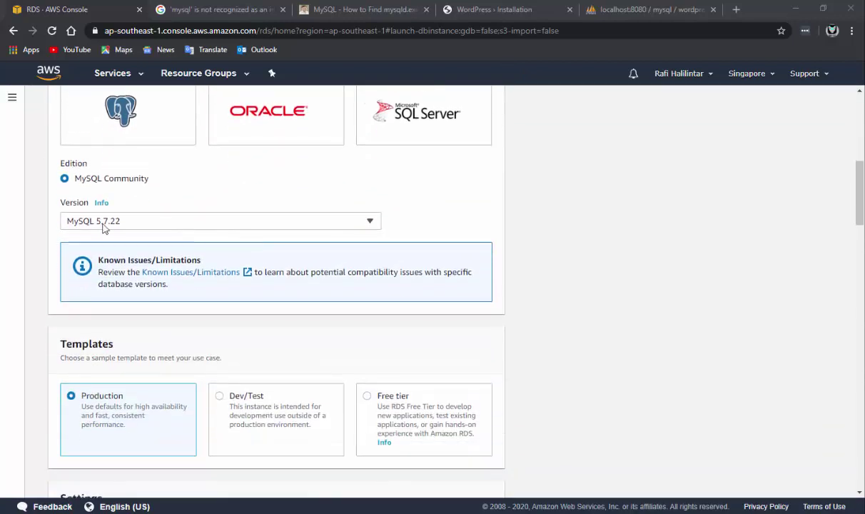
scroll(150, 268, "down", 2)
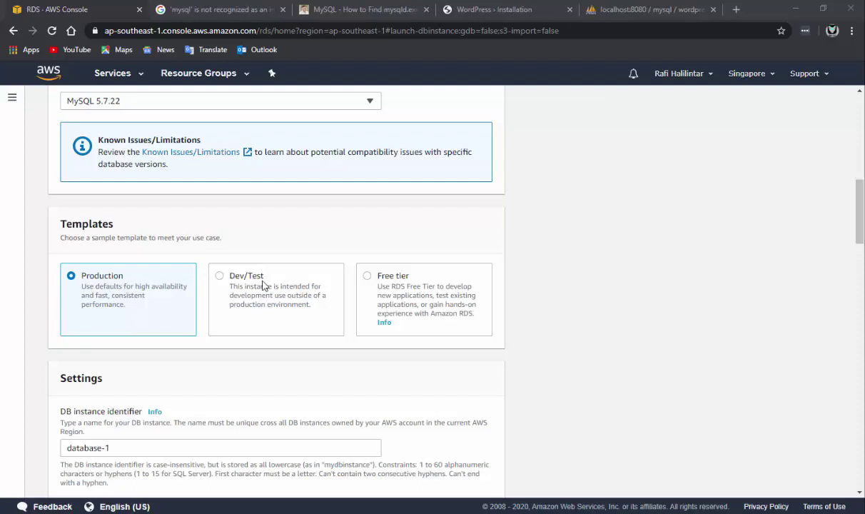
left_click(439, 300)
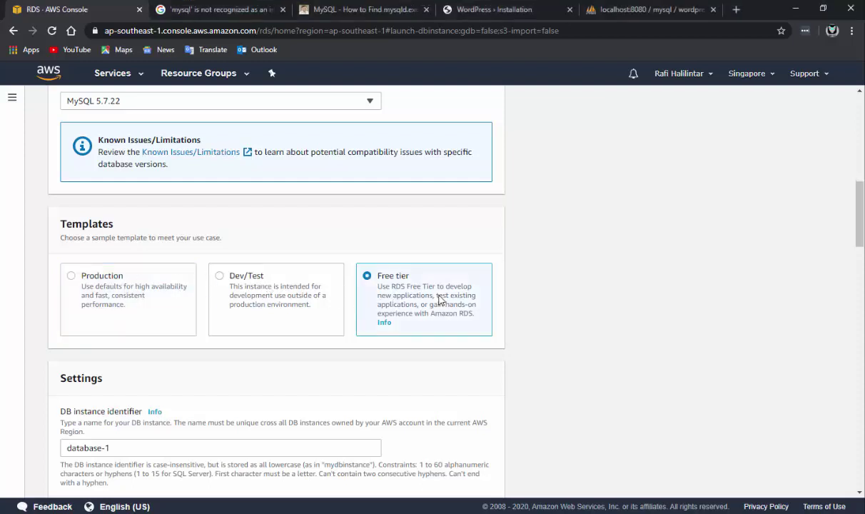
- Replace the default instance identifier database-1 with masitingtest
scroll(339, 263, "down", 3)
double_click(178, 270)
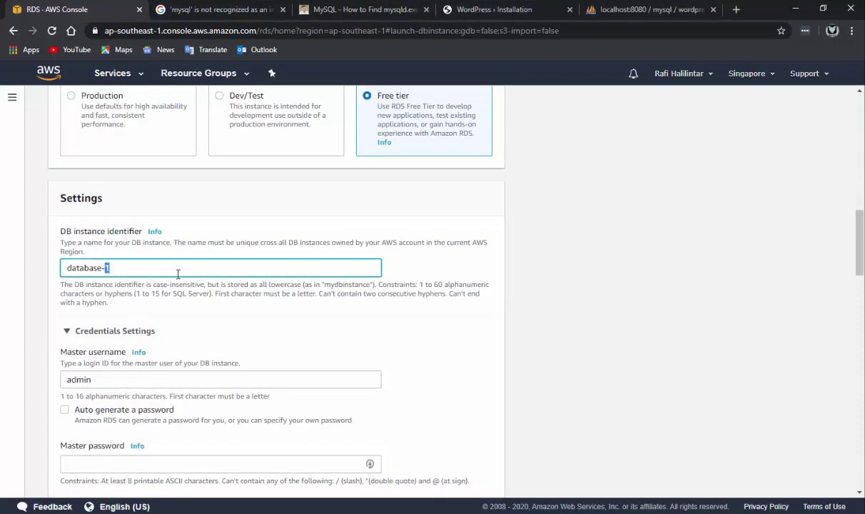
triple_click(178, 271)
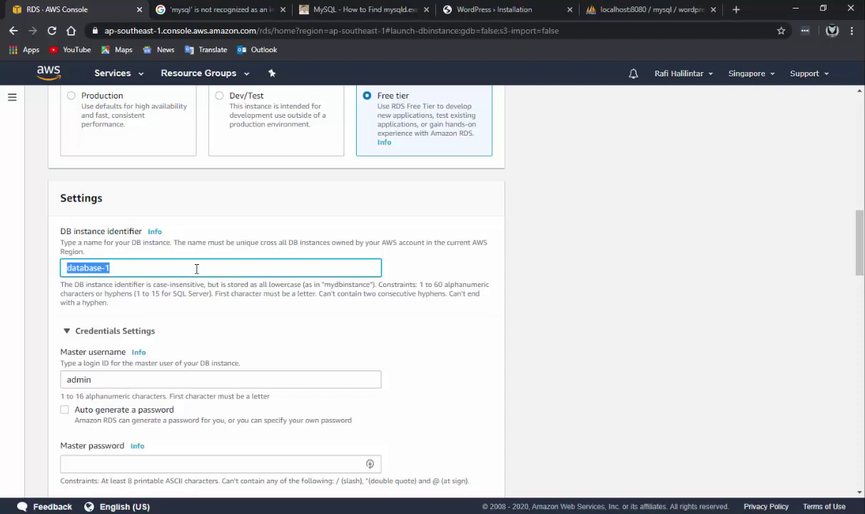
type("masitingtest")
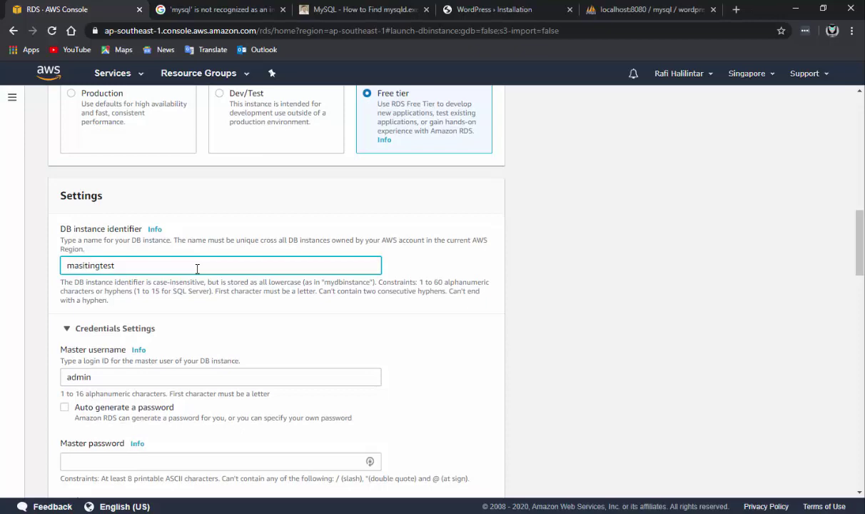
- Replace the admin master username with a custom one and enter the master password
scroll(200, 268, "down", 3)
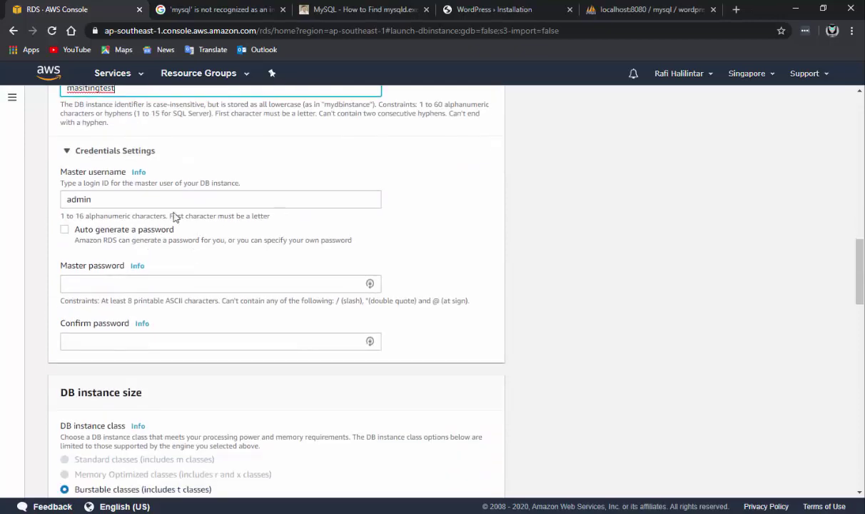
double_click(166, 201)
scroll(186, 235, "up", 3)
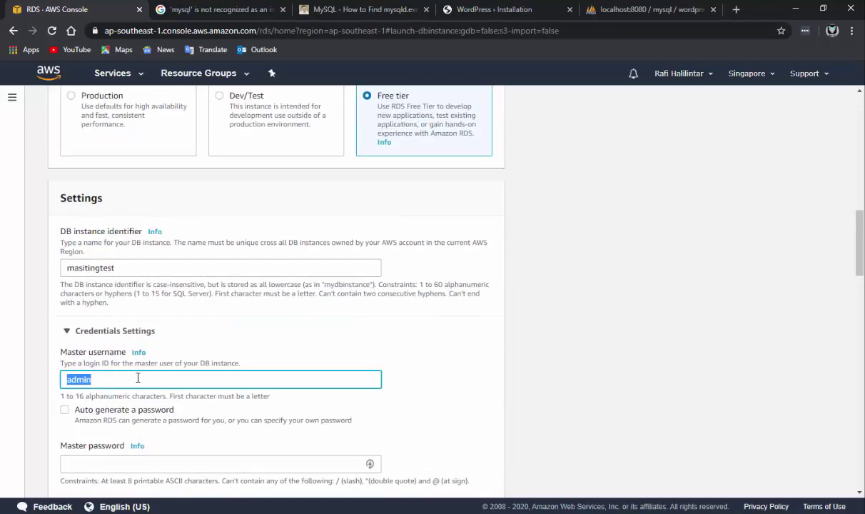
scroll(142, 301, "down", 2)
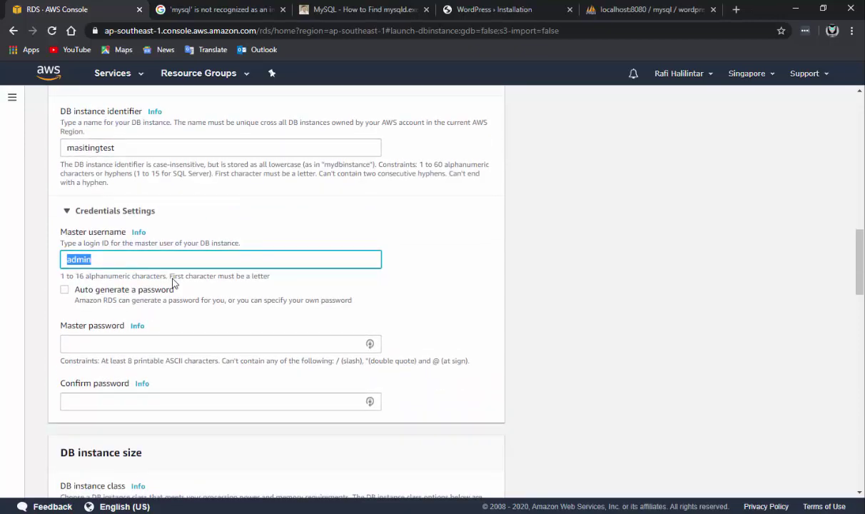
type("masiting")
key("Tab")
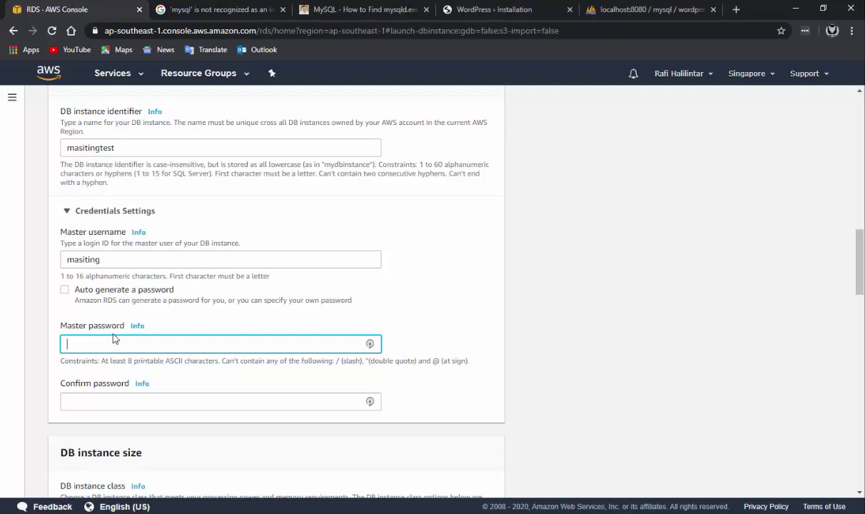
type("••••••••••••")
left_click(134, 400)
- Confirm the master password, keep db.t2.micro, and review default storage and connectivity settings
type("••••••••••••")
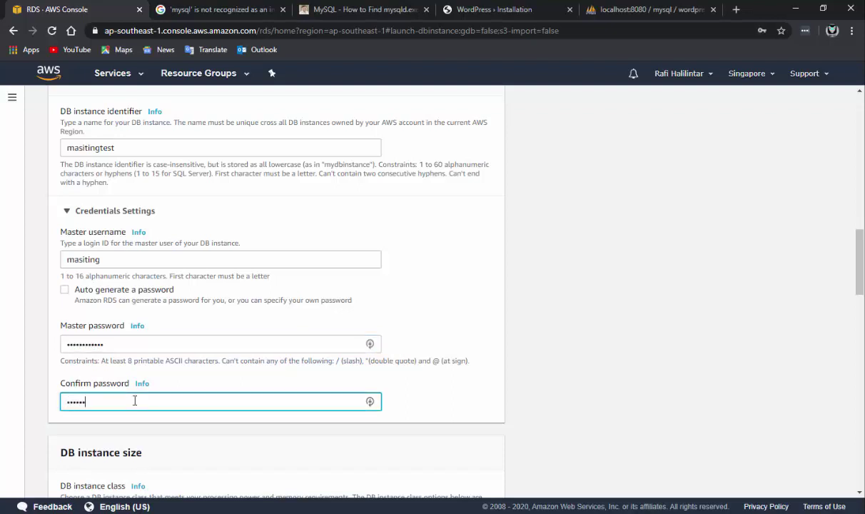
scroll(143, 389, "down", 3)
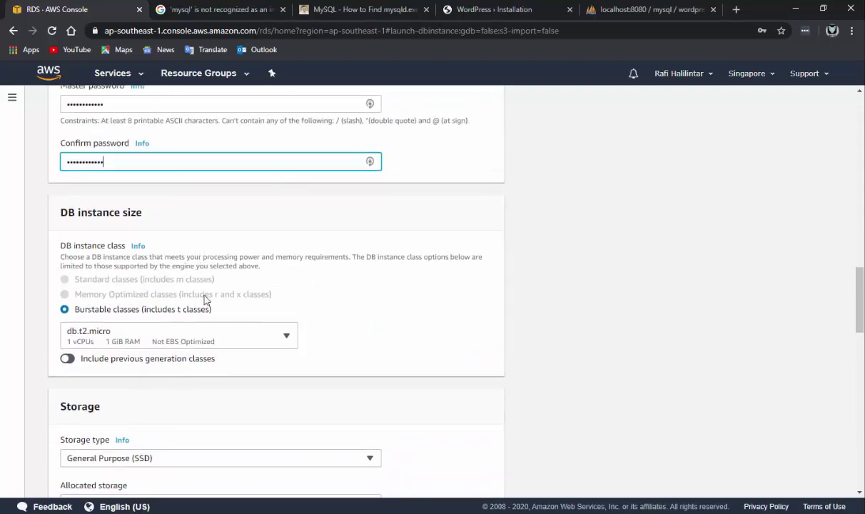
left_click(270, 338)
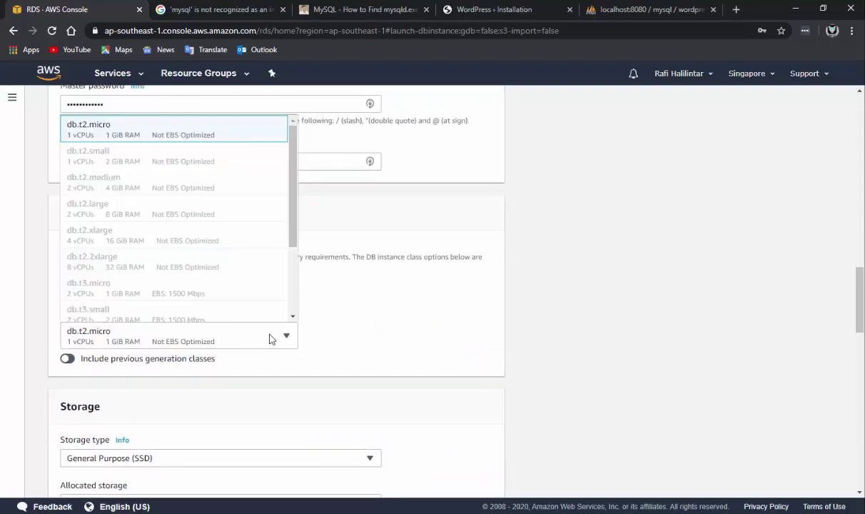
left_click(161, 122)
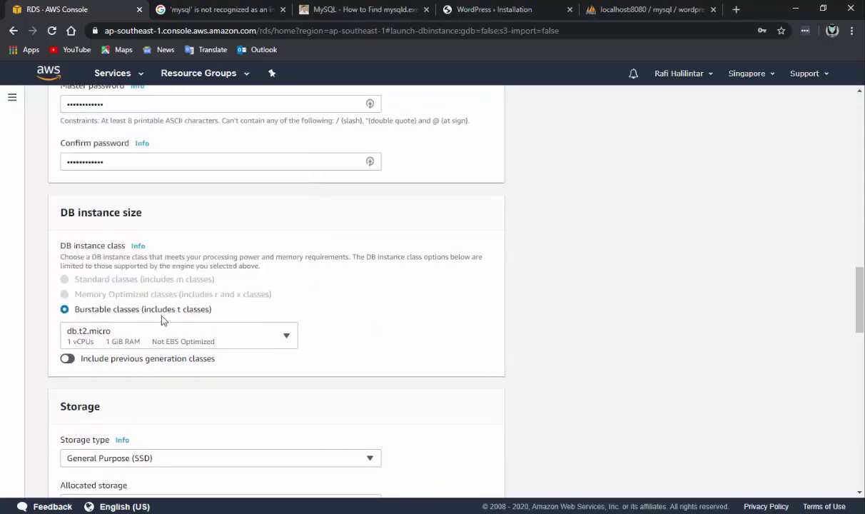
scroll(157, 317, "down", 2)
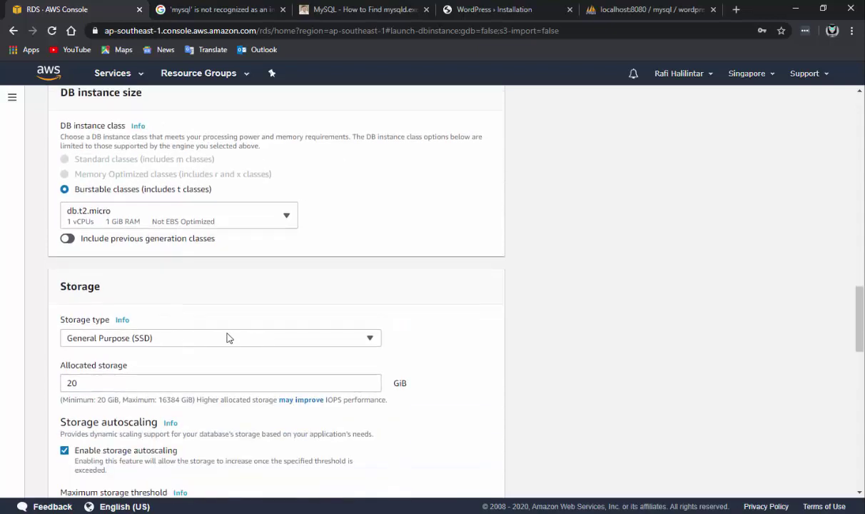
scroll(217, 340, "down", 2)
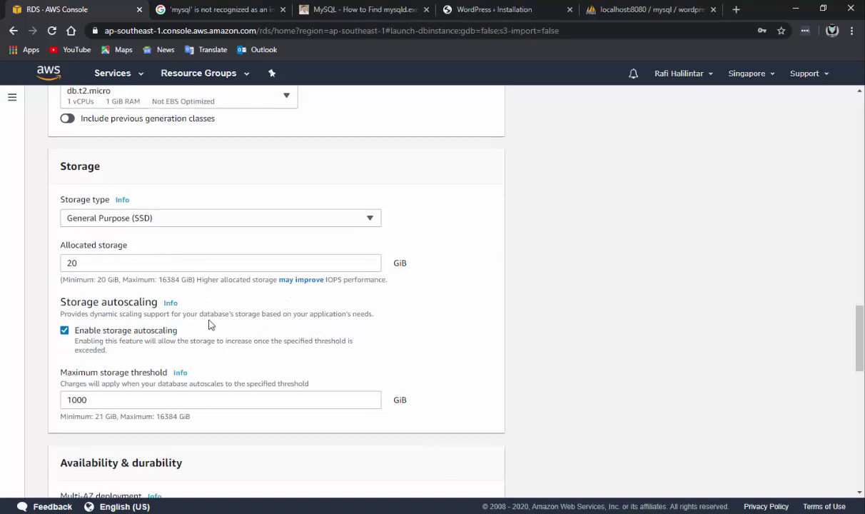
scroll(187, 343, "down", 2)
scroll(186, 344, "down", 4)
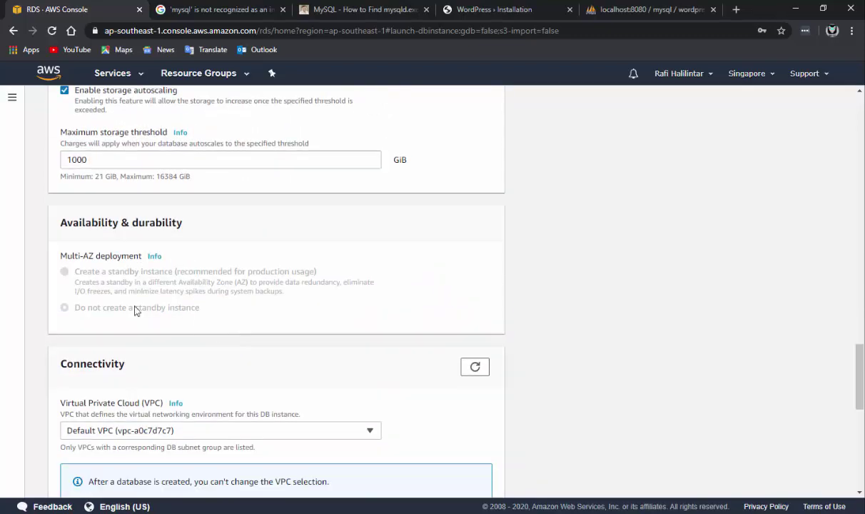
scroll(213, 313, "down", 3)
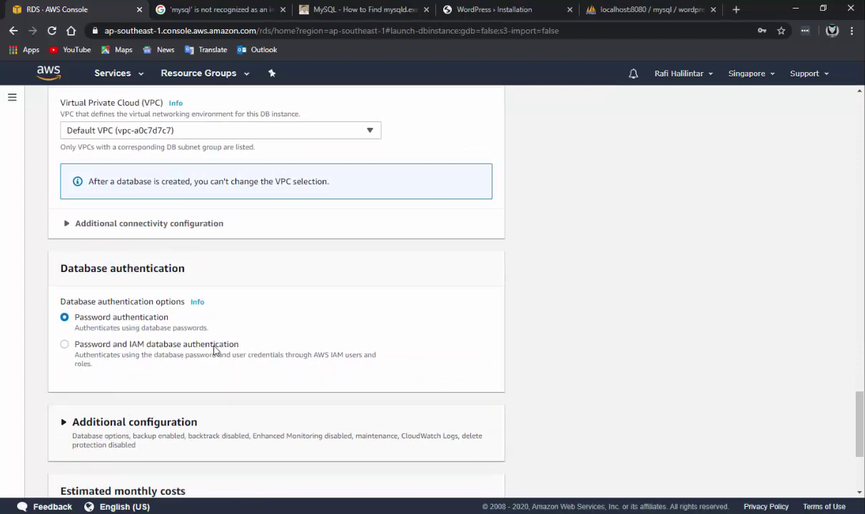
scroll(131, 322, "down", 2)
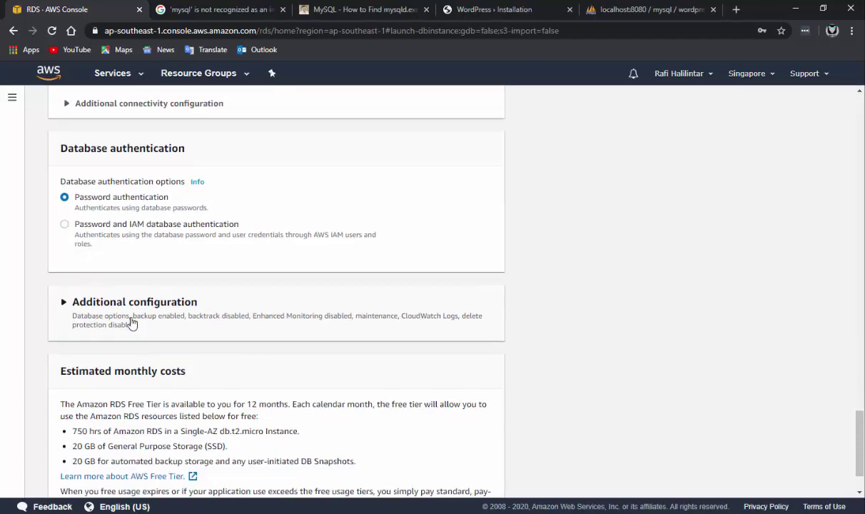
- Enter wordpress as the initial database name under Additional configuration
left_click(129, 317)
scroll(131, 317, "down", 1)
scroll(131, 317, "down", 1)
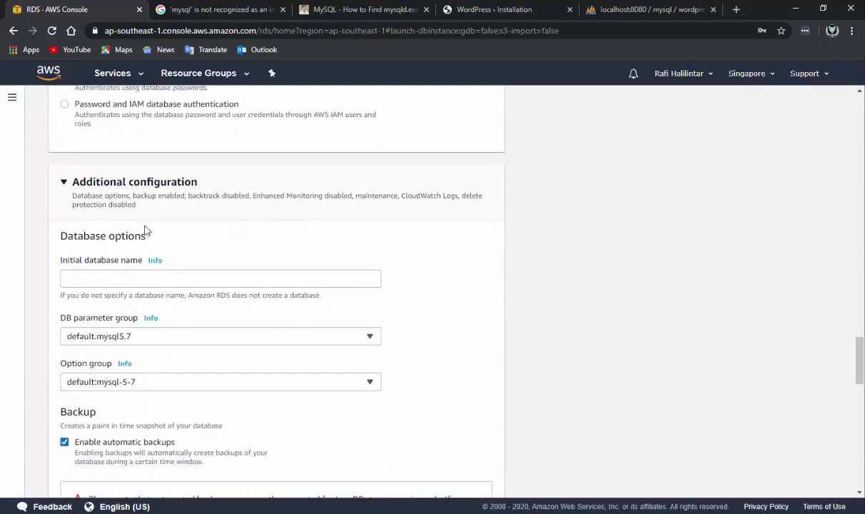
scroll(143, 243, "down", 3)
scroll(145, 261, "up", 1)
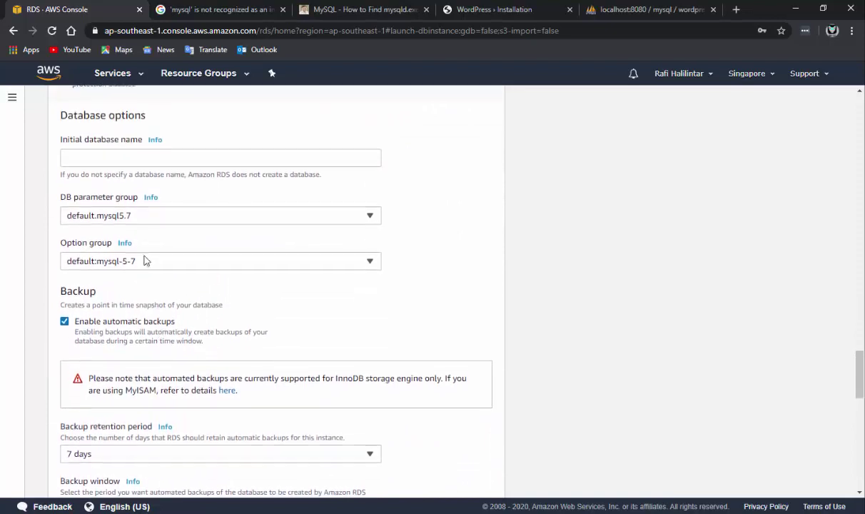
left_click(125, 162)
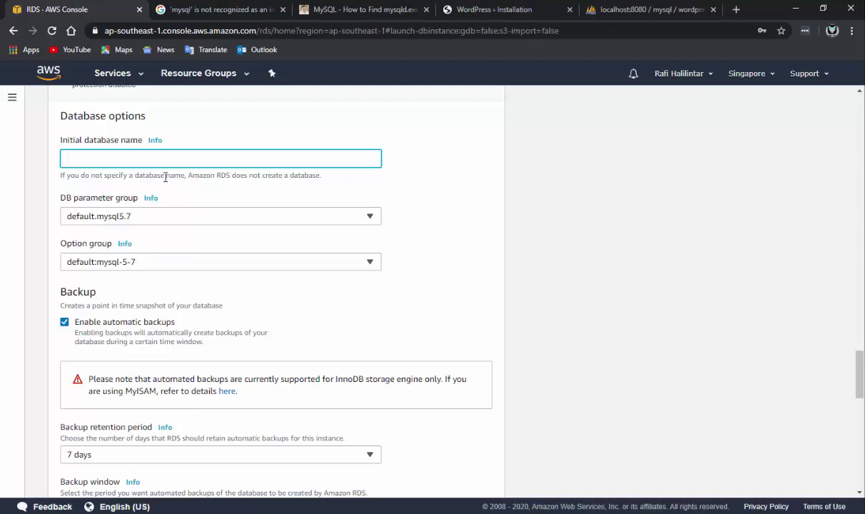
type("ss")
left_click(468, 221)
- Check the public access setting, then submit the MySQL database for creation
scroll(499, 247, "down", 3)
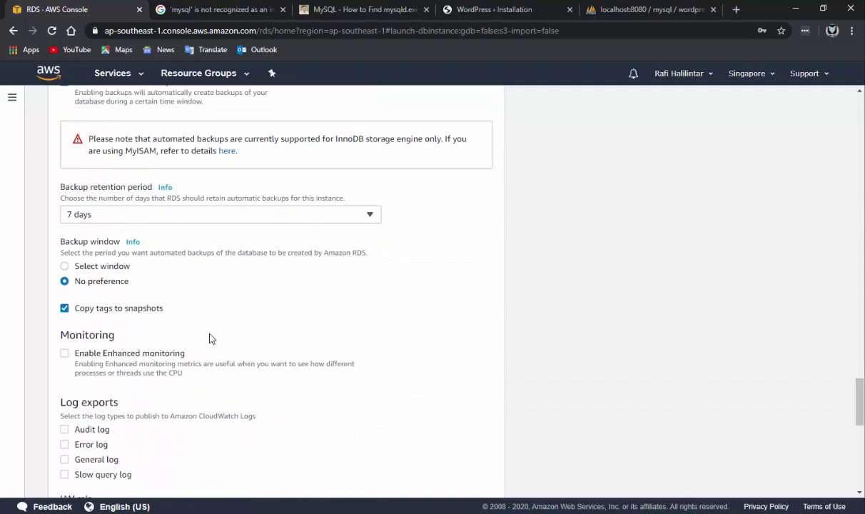
scroll(242, 332, "down", 3)
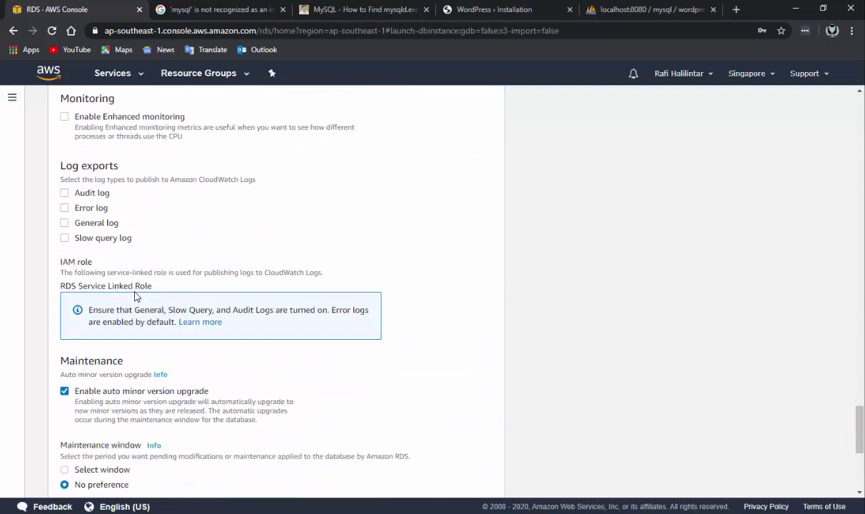
scroll(136, 296, "down", 3)
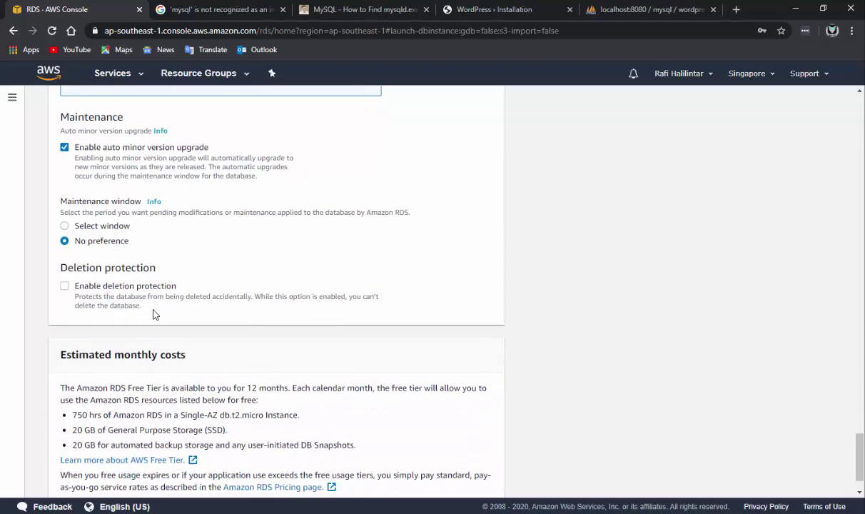
scroll(154, 312, "down", 1)
scroll(160, 311, "up", 3)
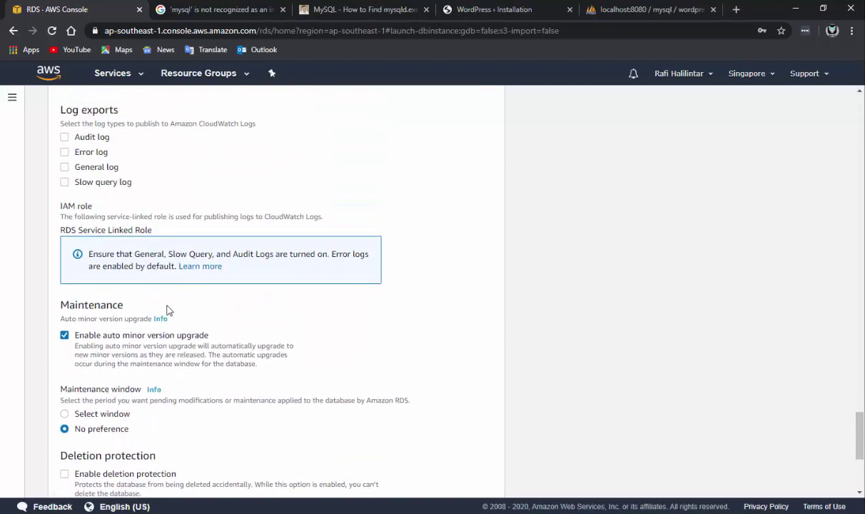
key("ctrl+f")
type("public")
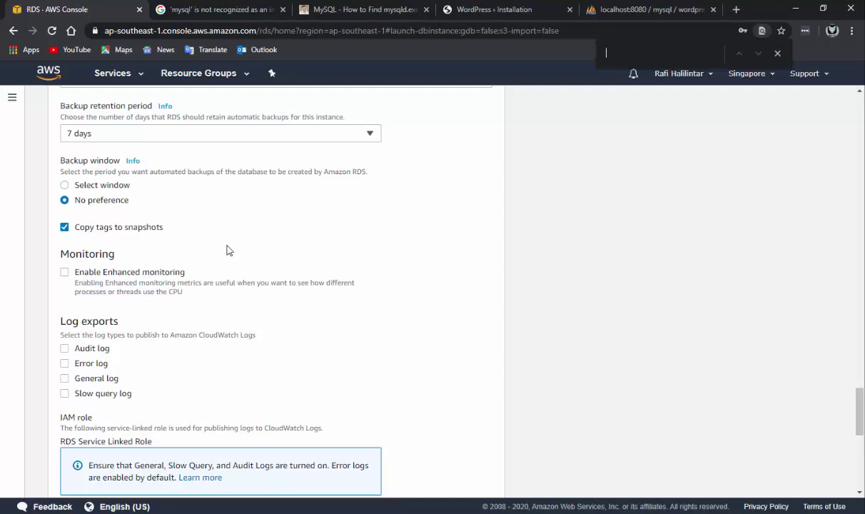
key("BackSpace")
key("BackSpace")
key("BackSpace")
key("BackSpace")
key("BackSpace")
key("BackSpace")
scroll(228, 252, "down", 4)
scroll(229, 251, "down", 2)
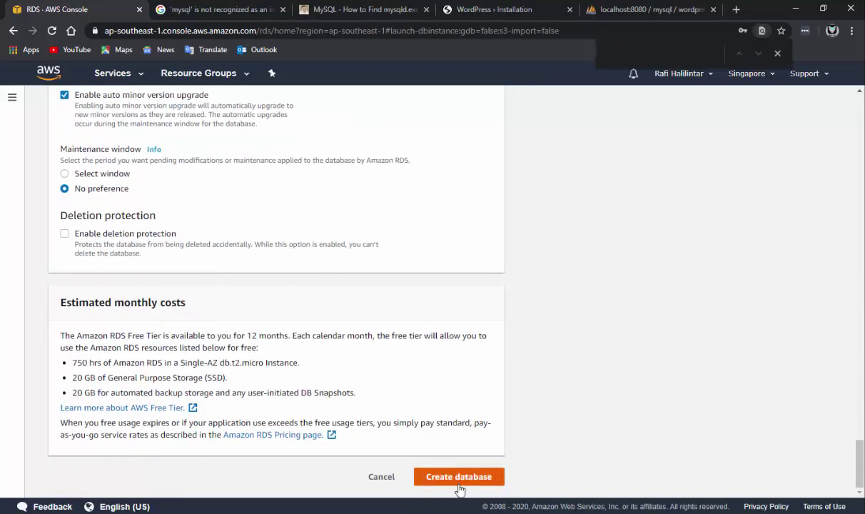
scroll(201, 373, "up", 15)
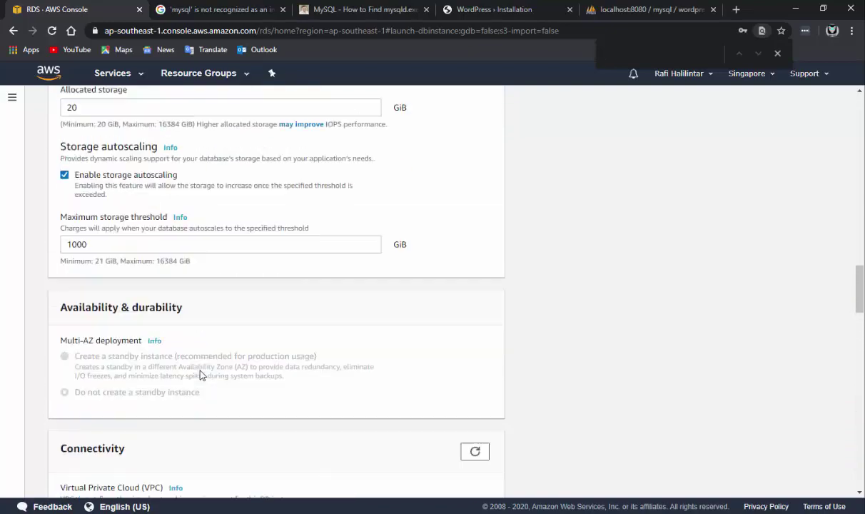
scroll(200, 373, "up", 12)
scroll(203, 375, "down", 20)
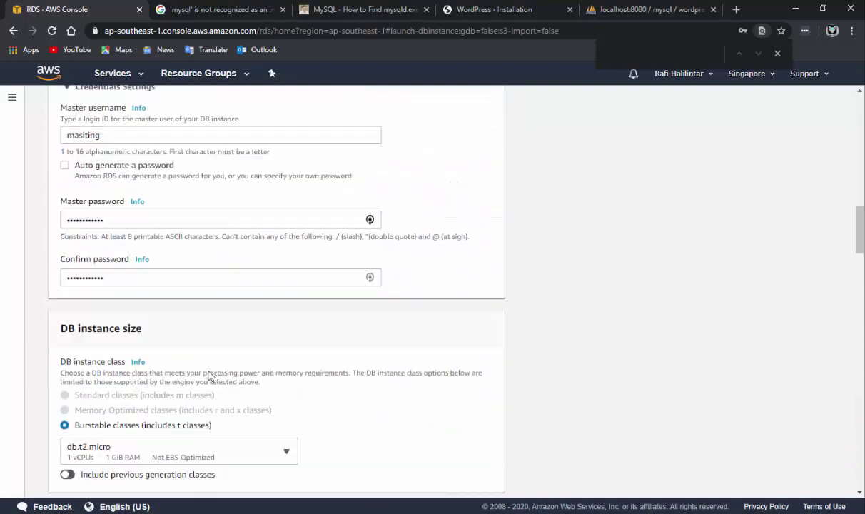
scroll(264, 378, "down", 10)
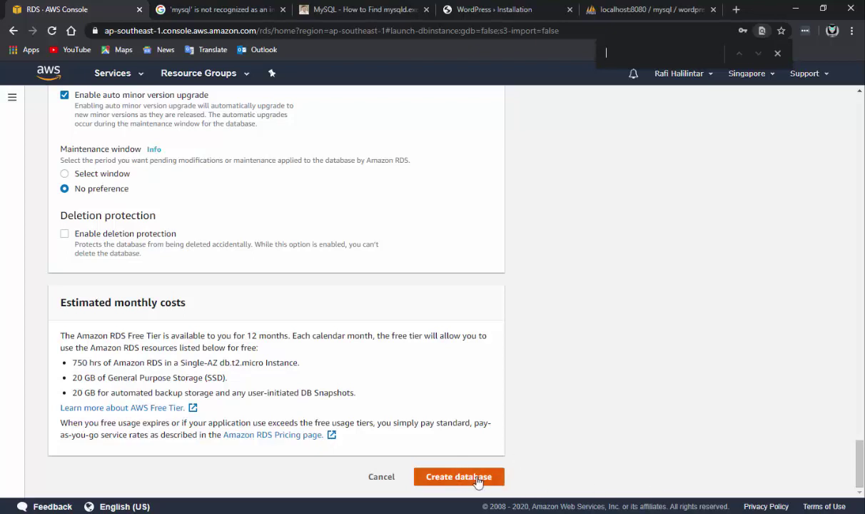
left_click(476, 479)
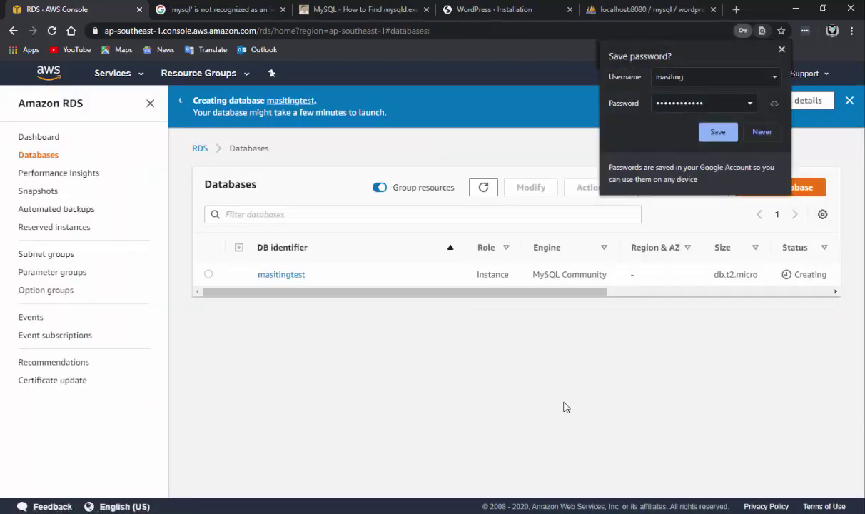
- Decline saving the password in Chrome, confirm masitingtest is Available, and open its details
left_click_drag(592, 296, 723, 295)
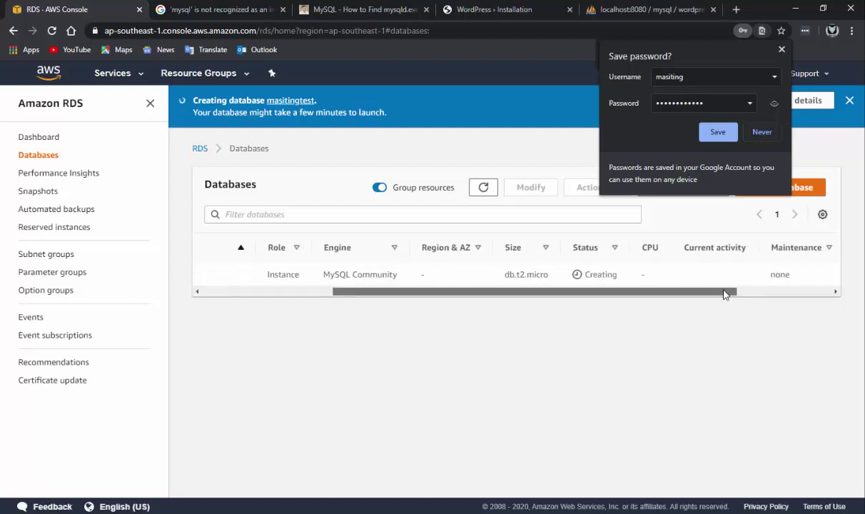
scroll(724, 294, "left", 2)
scroll(731, 290, "right", 3)
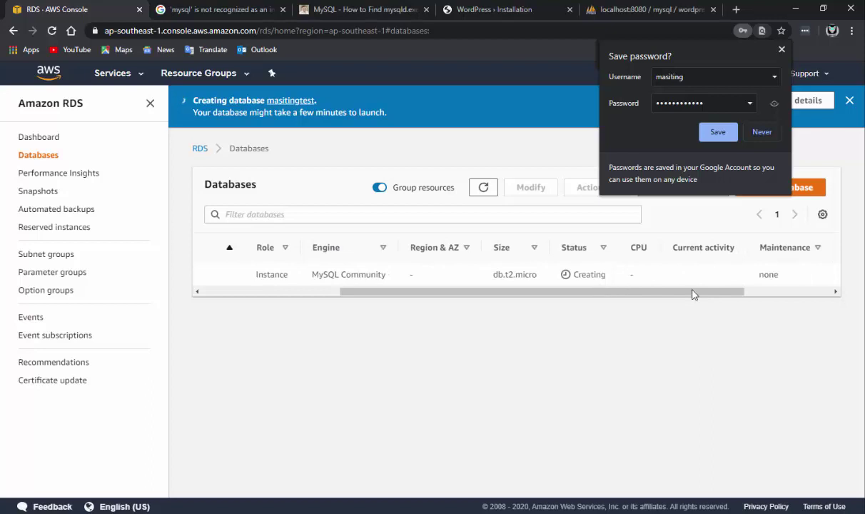
left_click(763, 132)
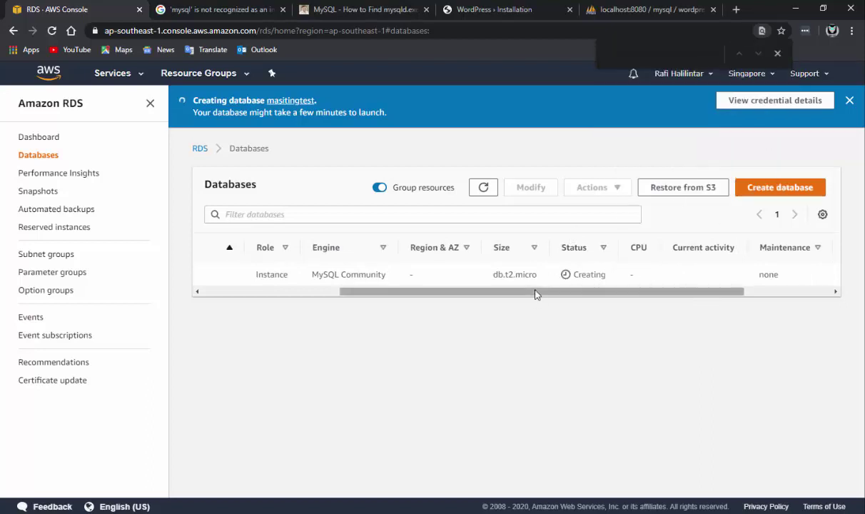
scroll(528, 296, "left", 2)
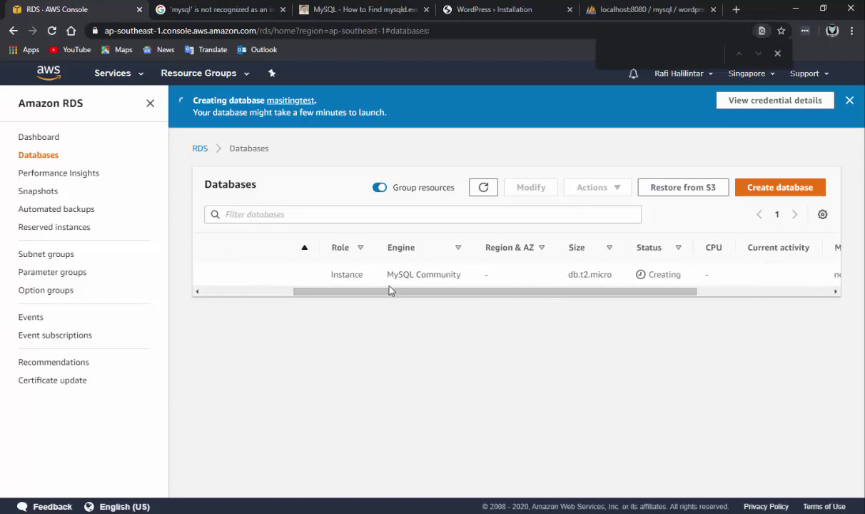
scroll(390, 290, "left", 4)
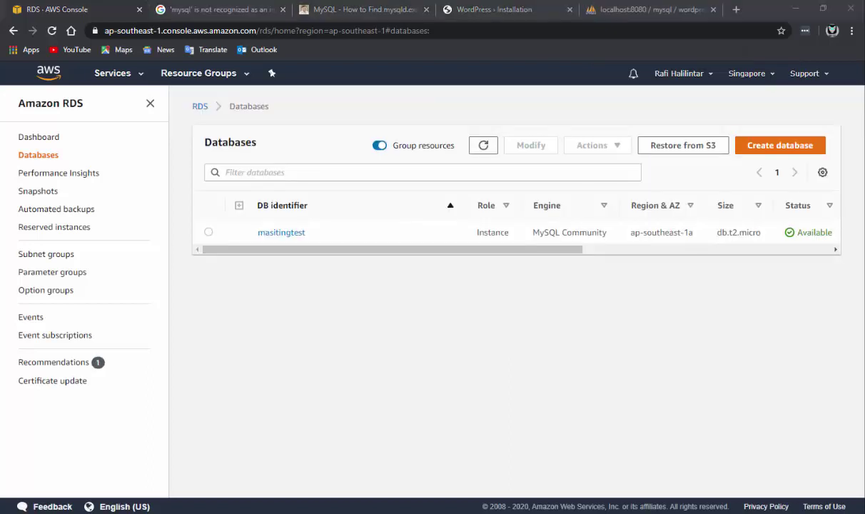
left_click_drag(578, 251, 450, 247)
left_click_drag(806, 232, 814, 232)
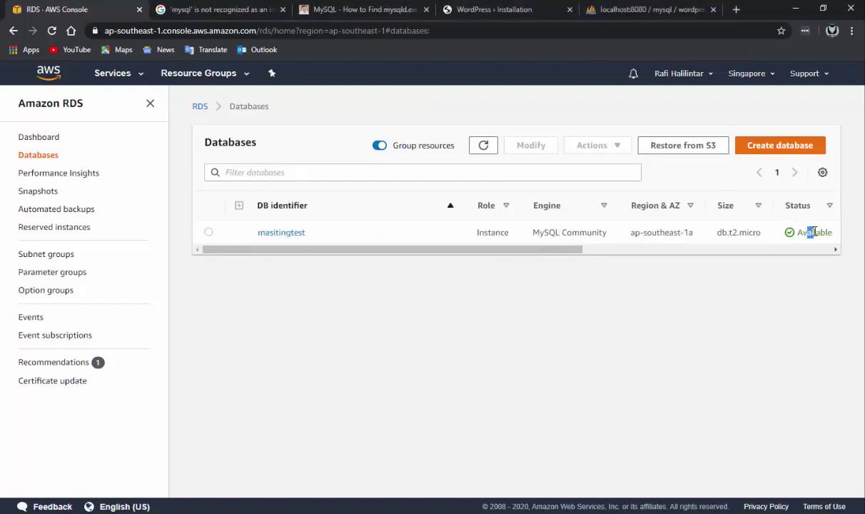
left_click_drag(596, 251, 534, 251)
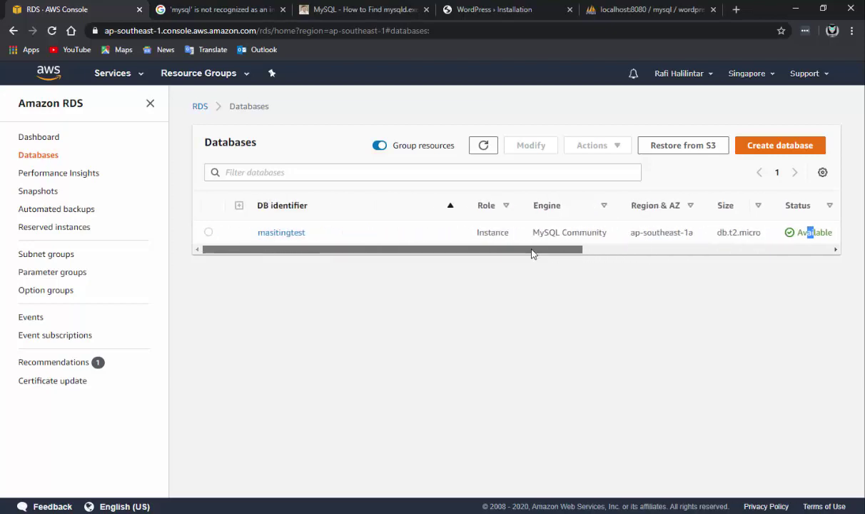
left_click(287, 230)
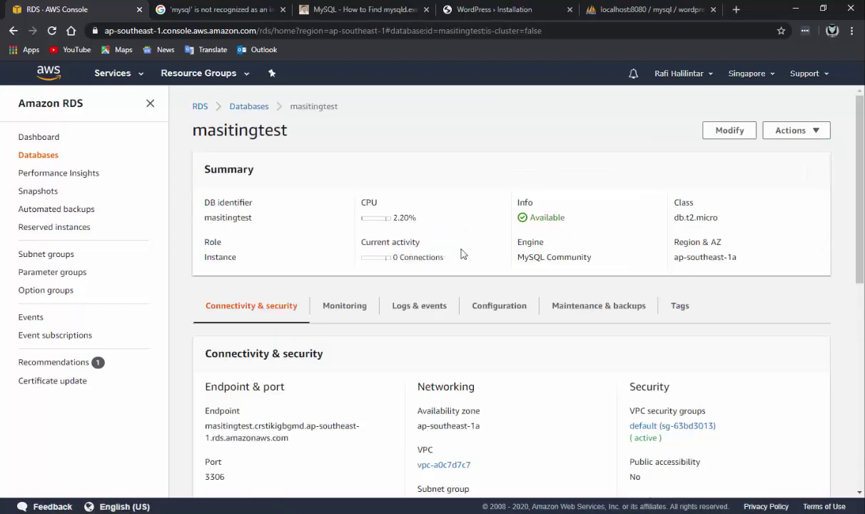
- Check that masitingtest's Public accessibility under Connectivity & security currently reads No
scroll(521, 252, "down", 2)
scroll(540, 251, "up", 1)
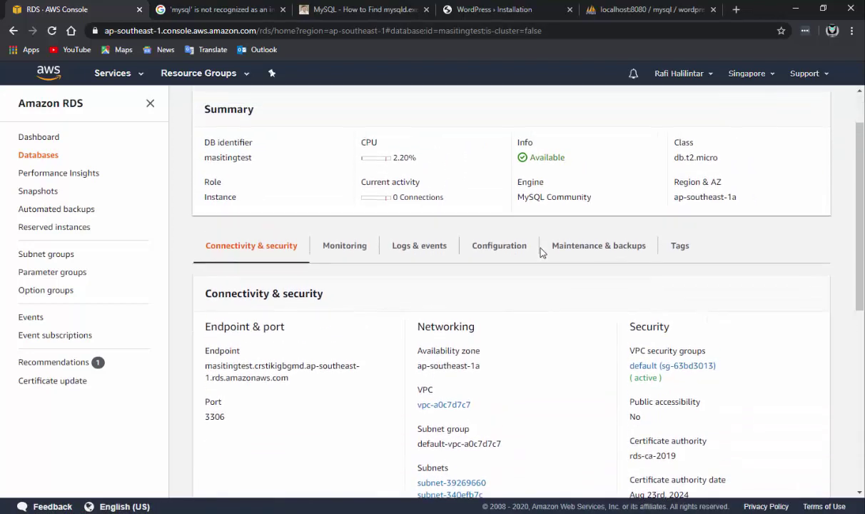
scroll(575, 212, "down", 2)
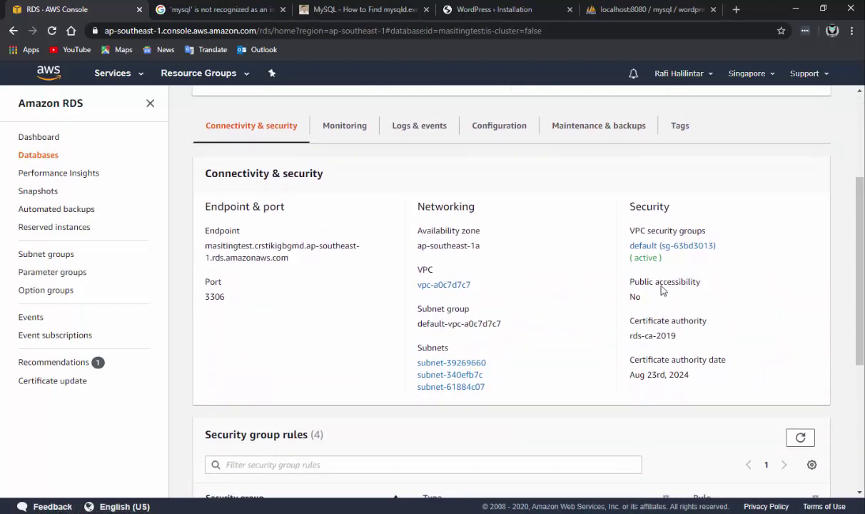
mouse_move(663, 283)
left_mouse_down()
mouse_move(699, 282)
mouse_move(630, 284)
mouse_move(664, 286)
left_mouse_up()
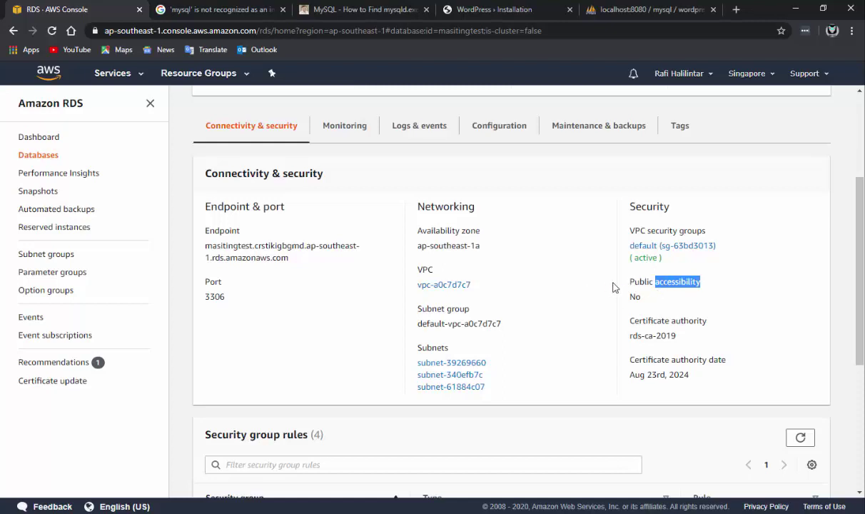
scroll(449, 282, "up", 3)
left_click_drag(317, 380, 213, 365)
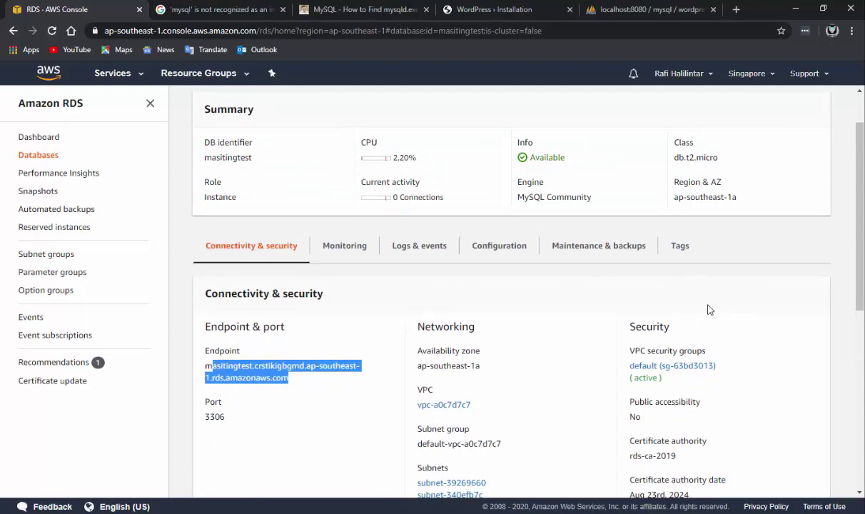
scroll(709, 308, "down", 3)
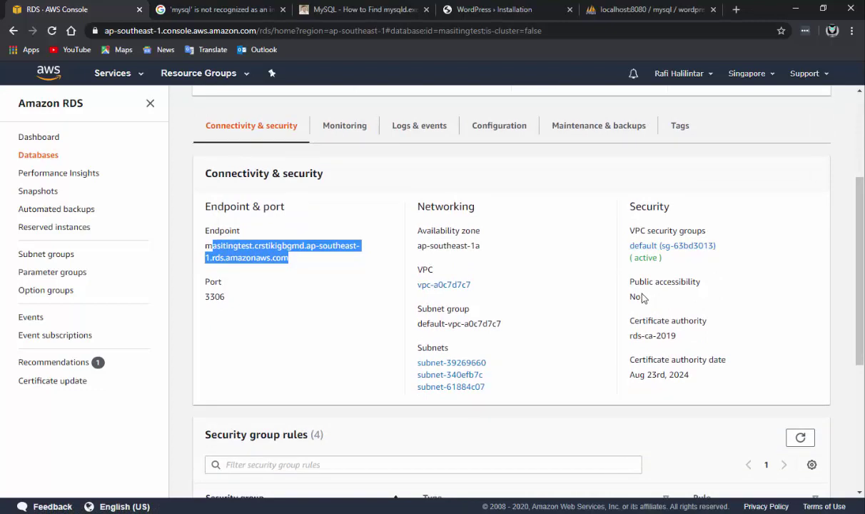
left_click_drag(632, 296, 697, 284)
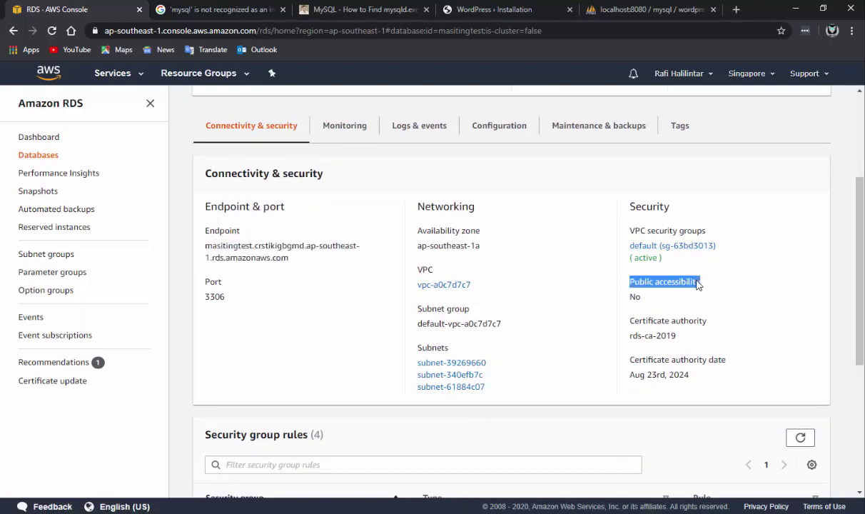
left_click(658, 304)
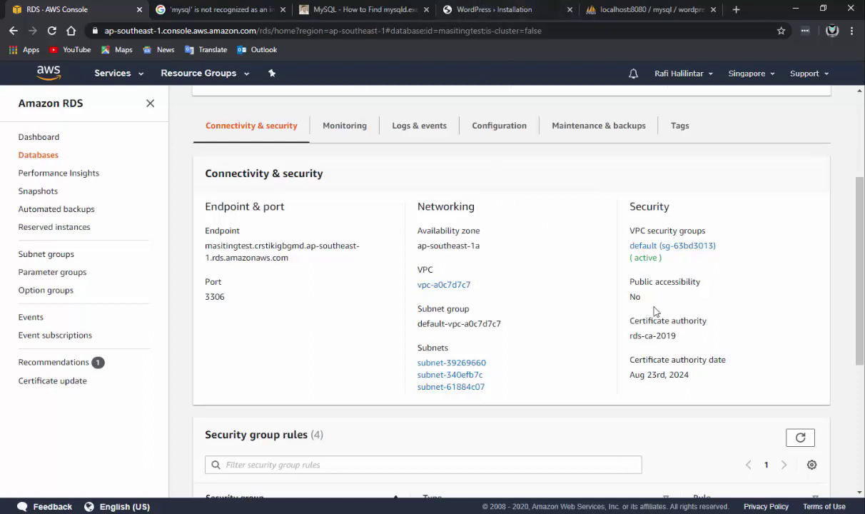
scroll(409, 251, "up", 2)
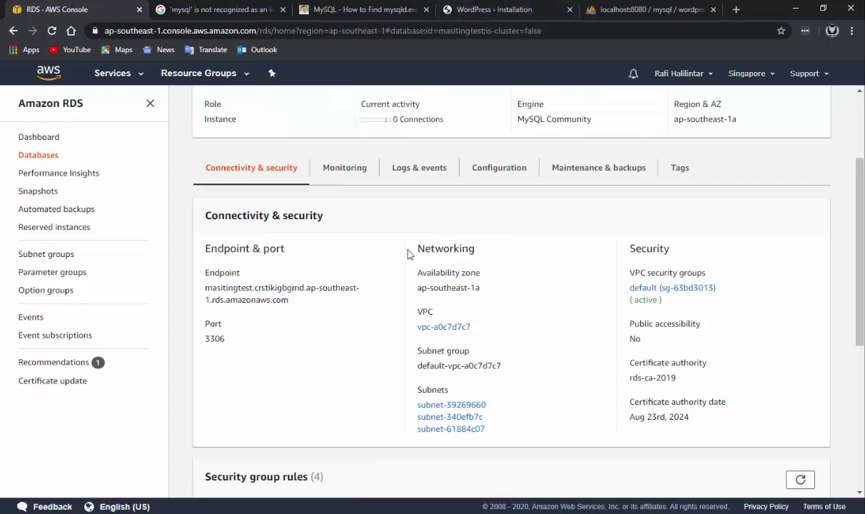
scroll(522, 303, "down", 1)
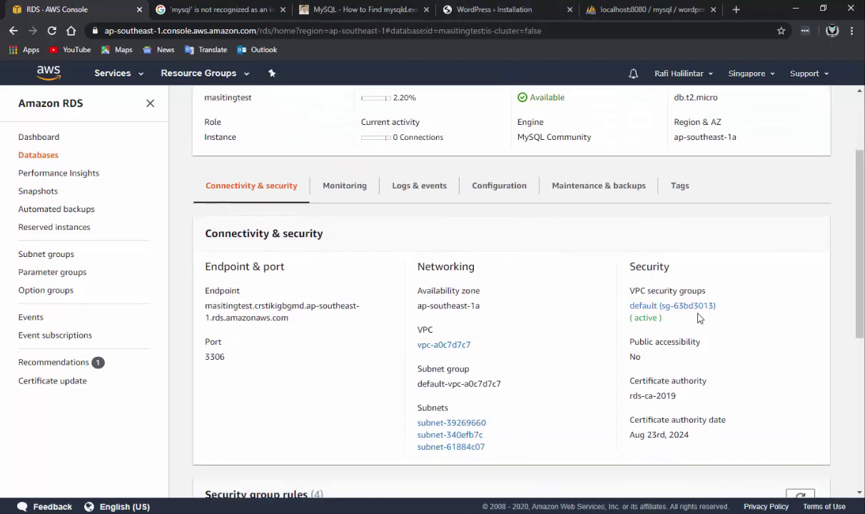
triple_click(658, 347)
double_click(637, 357)
scroll(696, 356, "up", 2)
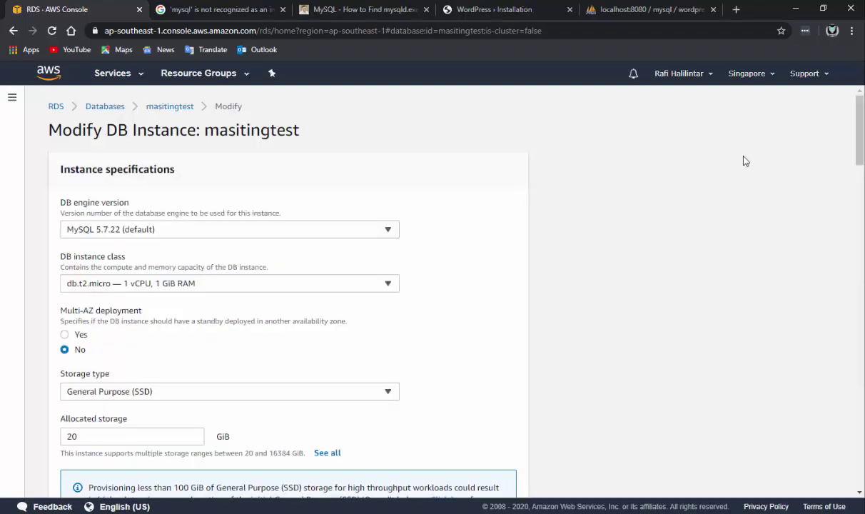
- Find the Public accessibility option on the Modify page and read the No option's explanation
scroll(295, 273, "down", 8)
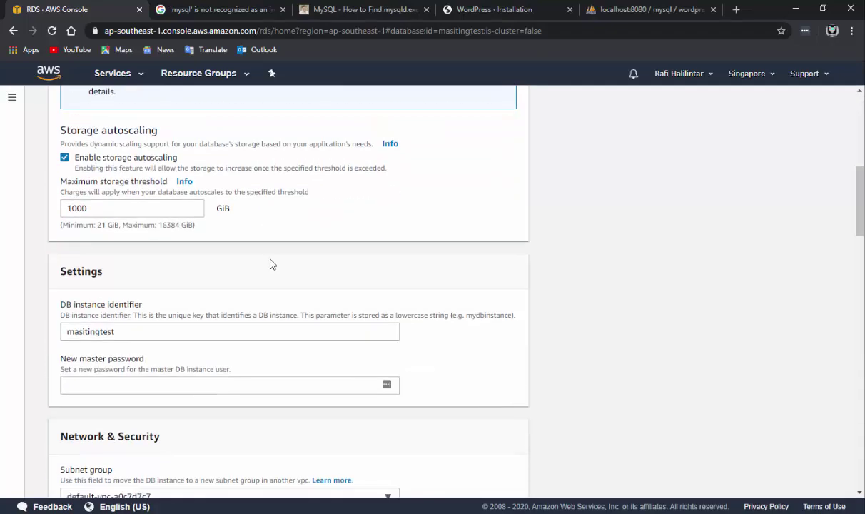
scroll(250, 257, "down", 18)
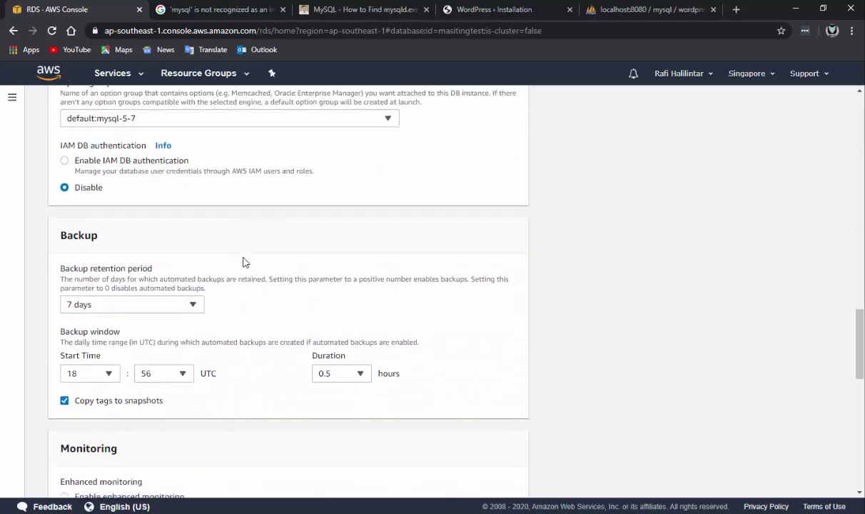
scroll(243, 262, "down", 5)
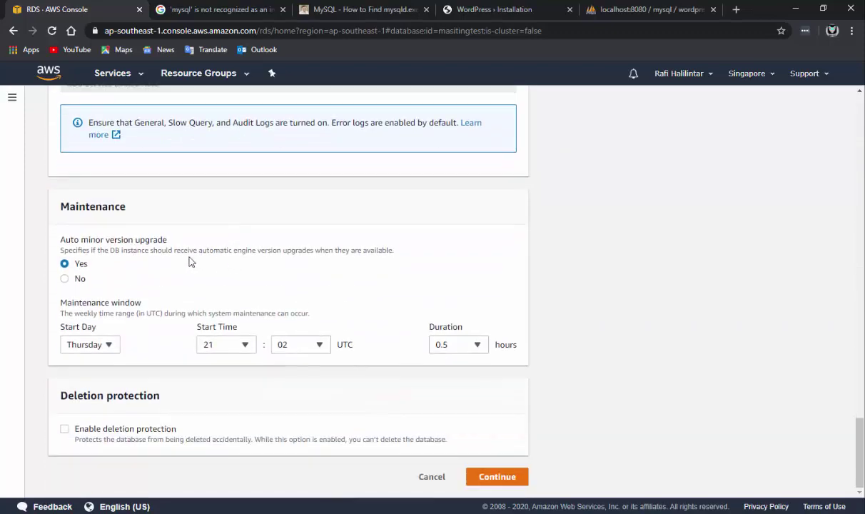
scroll(146, 400, "up", 3)
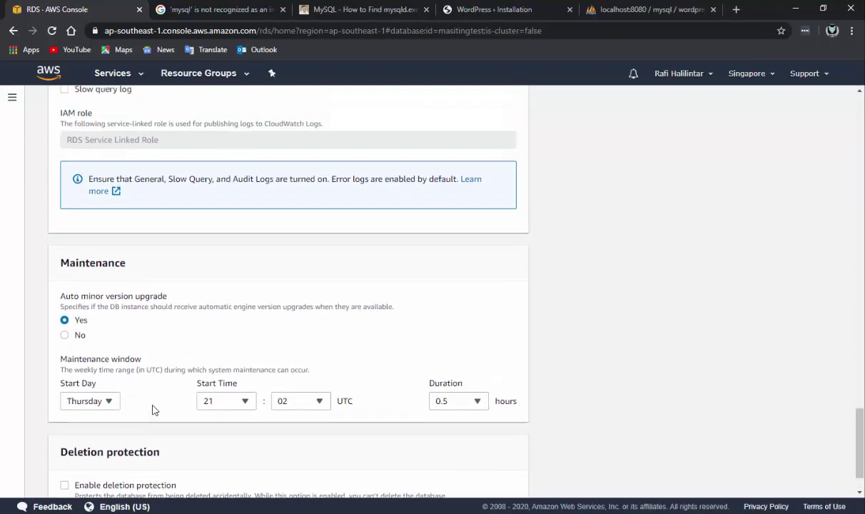
key("ctrl+f")
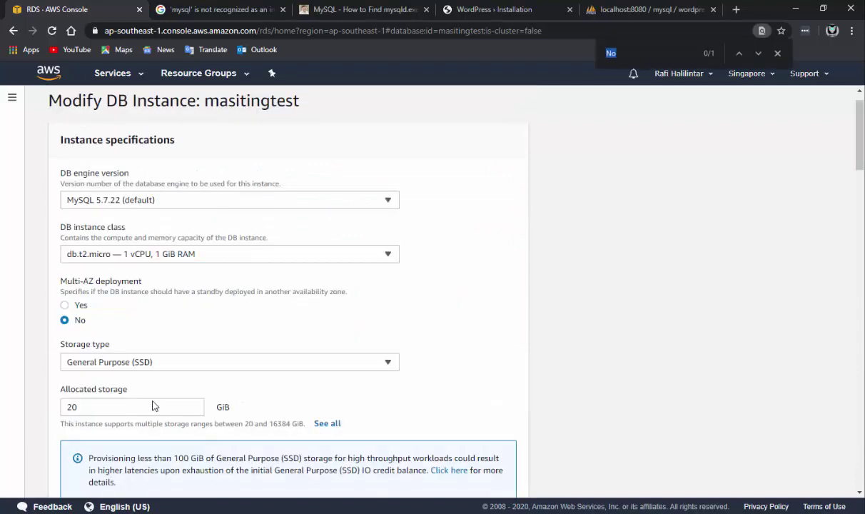
type("public")
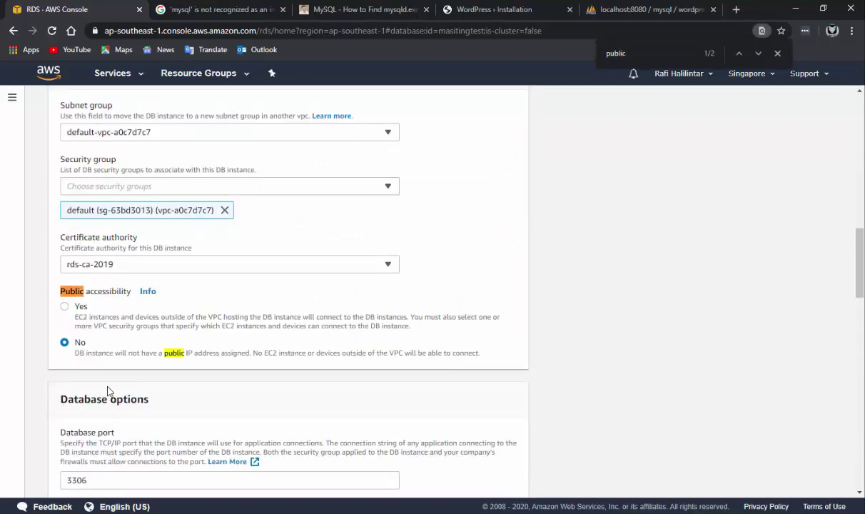
left_click_drag(101, 352, 291, 359)
double_click(309, 355)
double_click(348, 356)
double_click(393, 356)
left_click(434, 357)
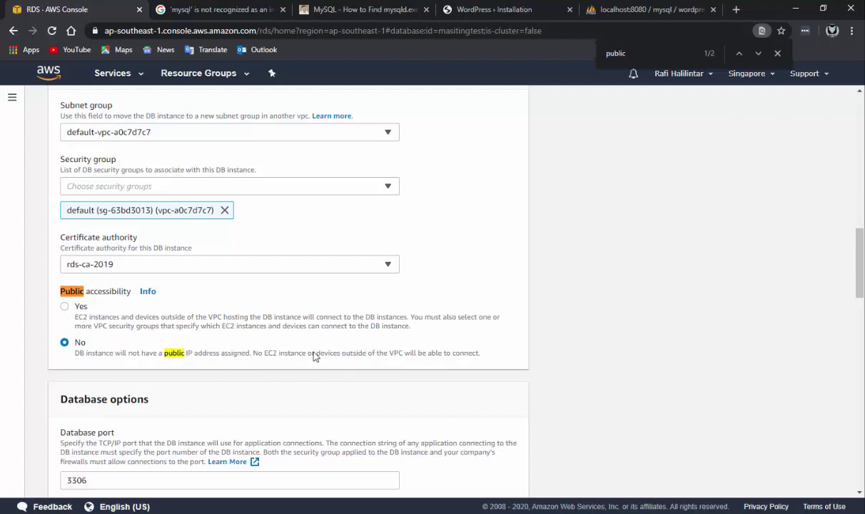
- Switch Public accessibility to Yes and submit the modification
left_click(77, 307)
scroll(279, 352, "down", 10)
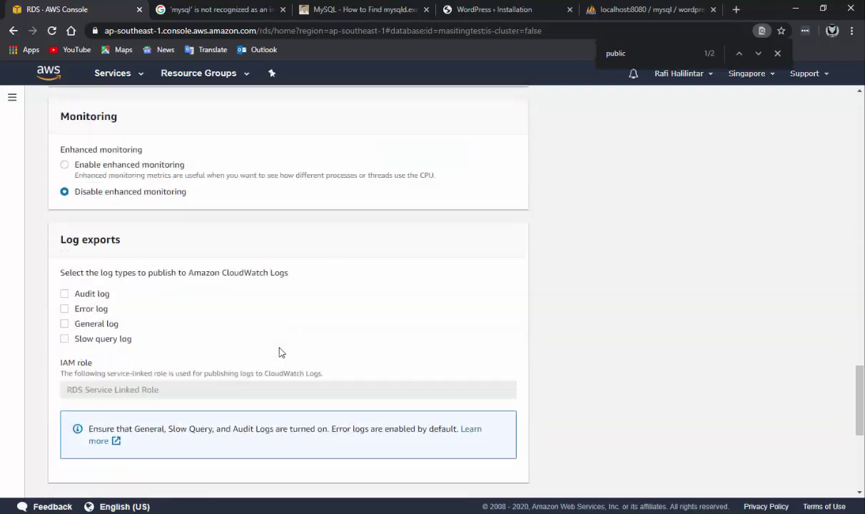
scroll(279, 352, "down", 10)
left_click(490, 478)
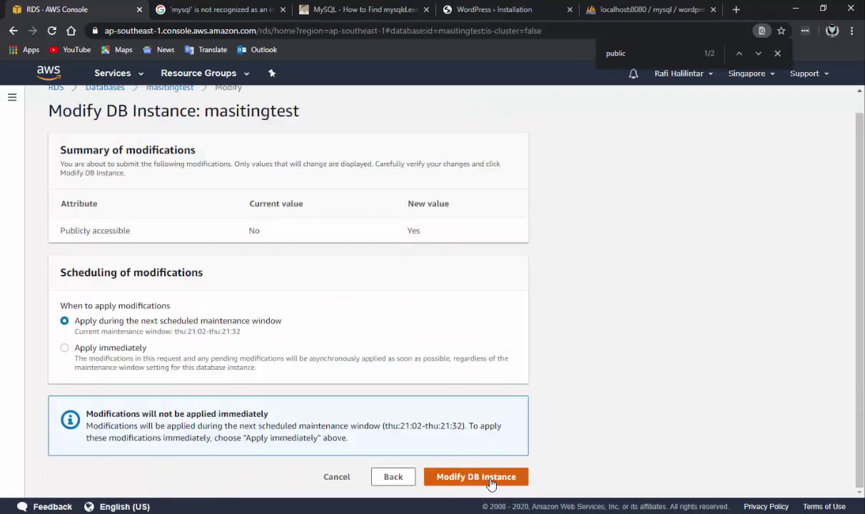
left_click(490, 483)
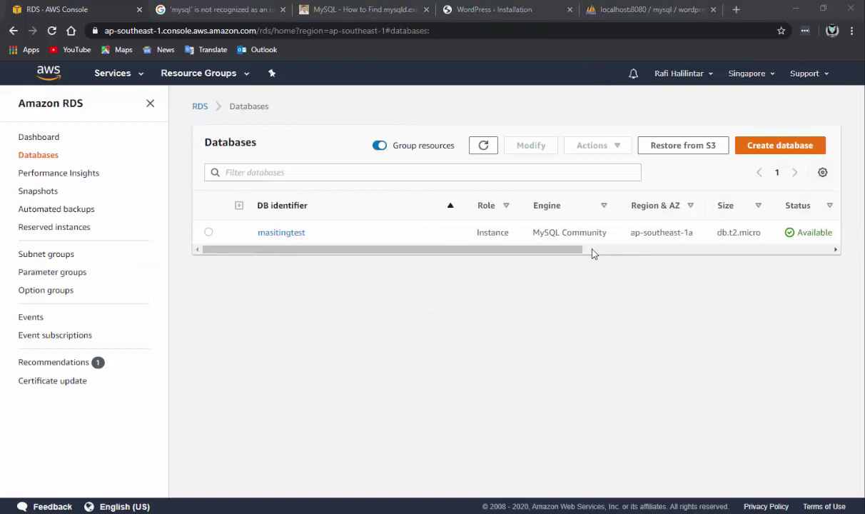
- Open masitingtest, verify Public accessibility reads Yes, and select its endpoint address
scroll(584, 252, "right", 3)
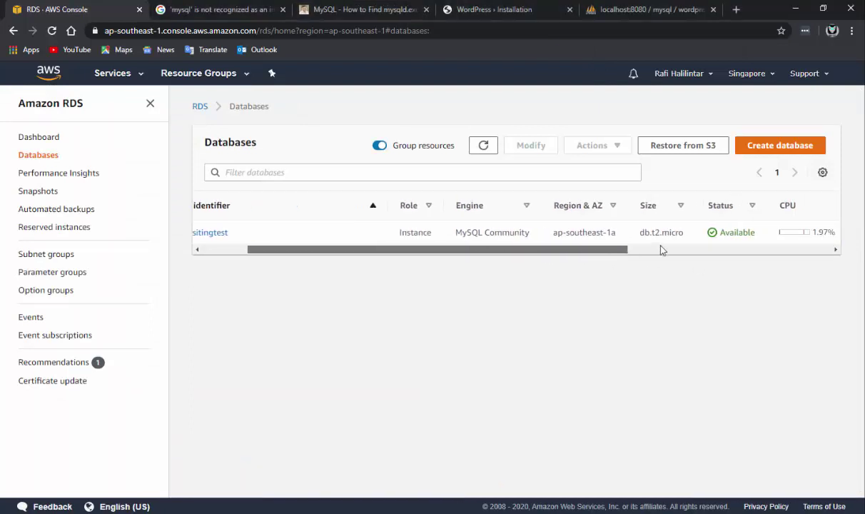
scroll(661, 249, "left", 3)
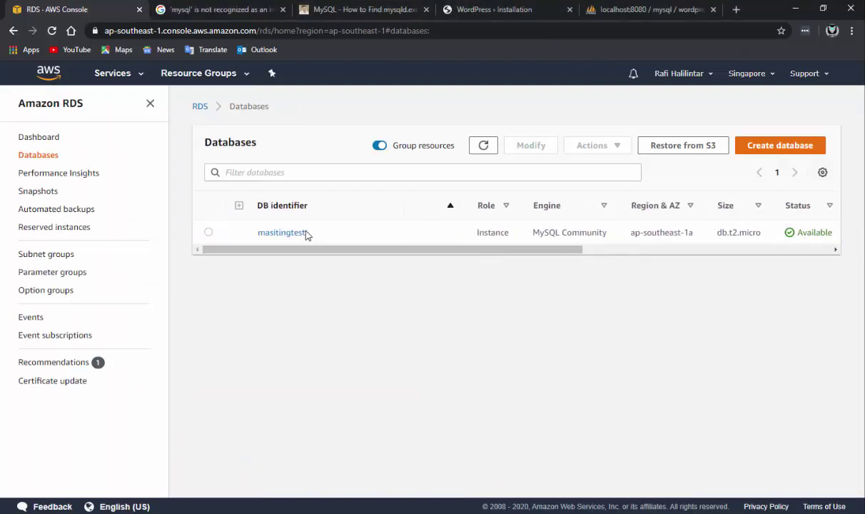
left_click(301, 233)
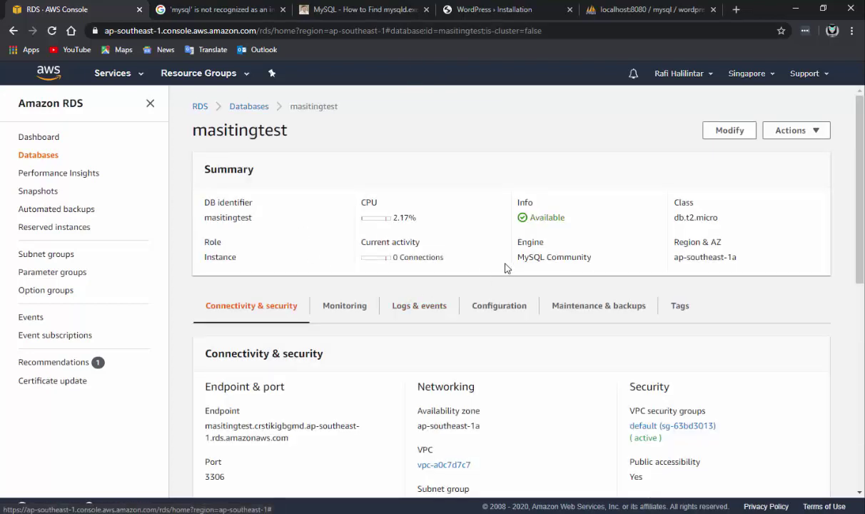
scroll(507, 268, "down", 3)
double_click(635, 297)
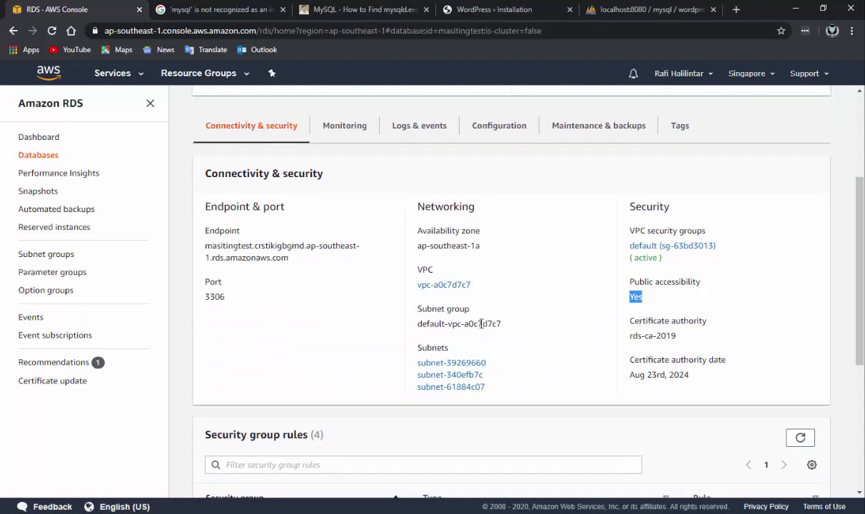
left_click(307, 260)
triple_click(307, 260)
key("ctrl+c")
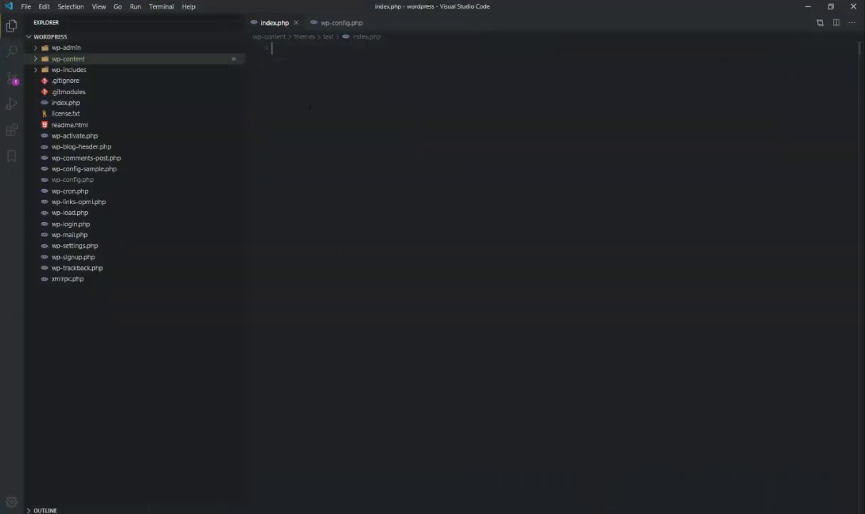
- In wp-config.php, replace the DB_HOST value with the pasted RDS endpoint
left_click(340, 23)
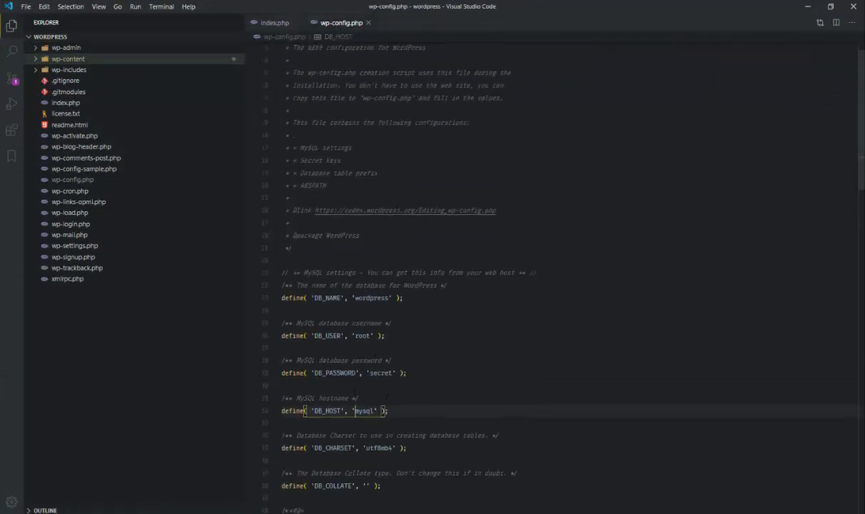
double_click(364, 410)
key("ctrl+v")
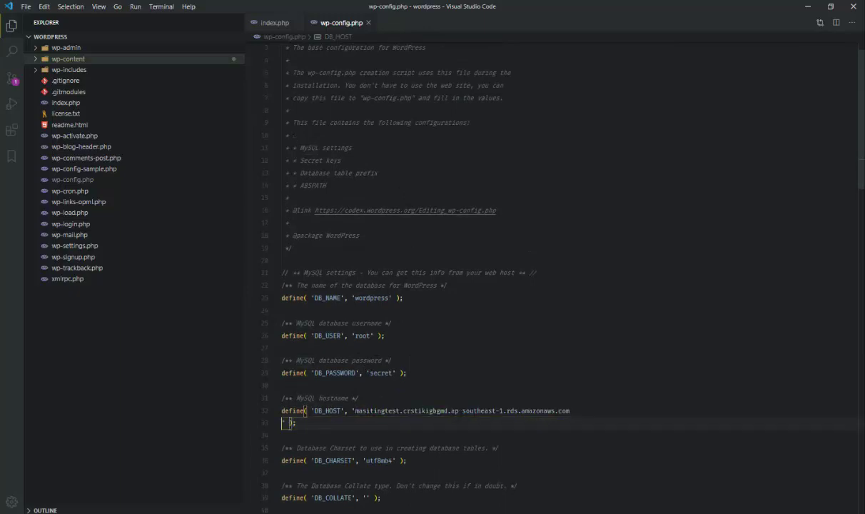
key("BackSpace")
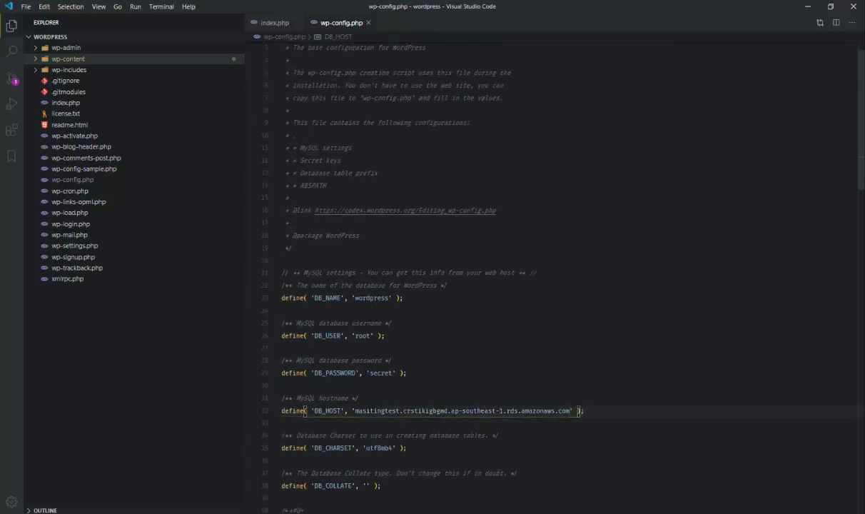
- Replace DB_USER and DB_PASSWORD with the RDS database username and password
double_click(364, 336)
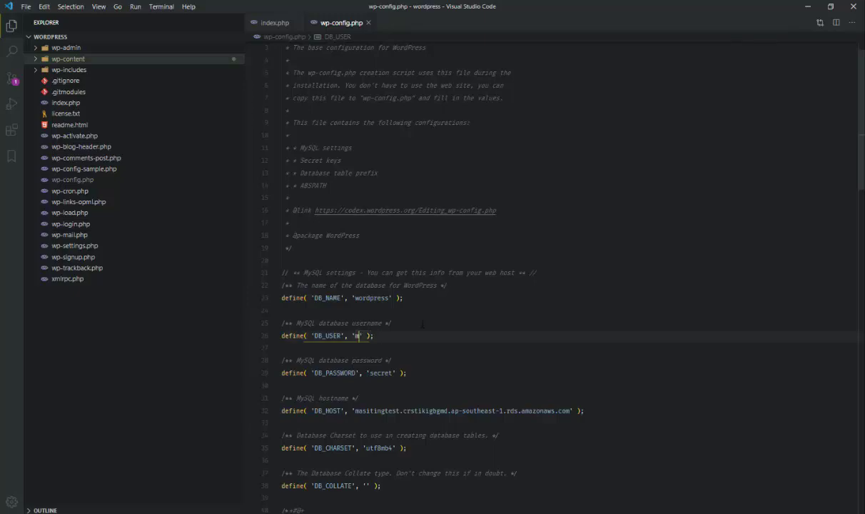
key("Down")
key("Down")
key("Down")
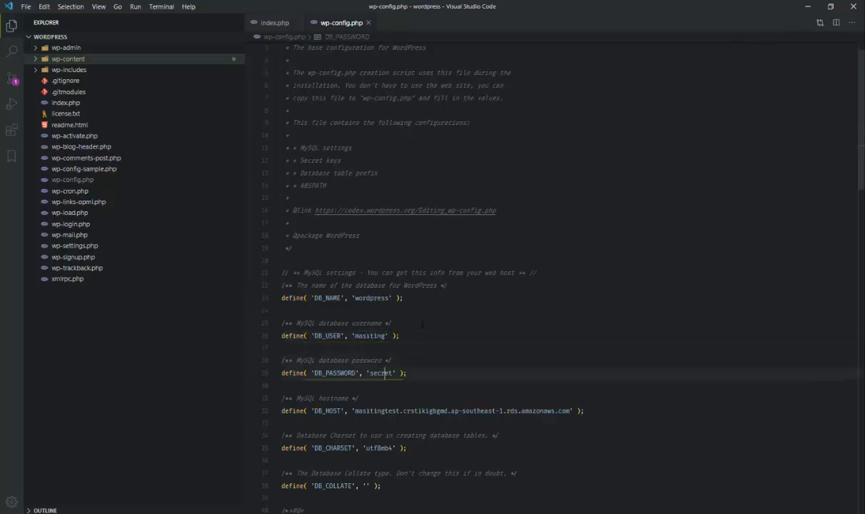
key("ctrl+BackSpace")
left_click(492, 360)
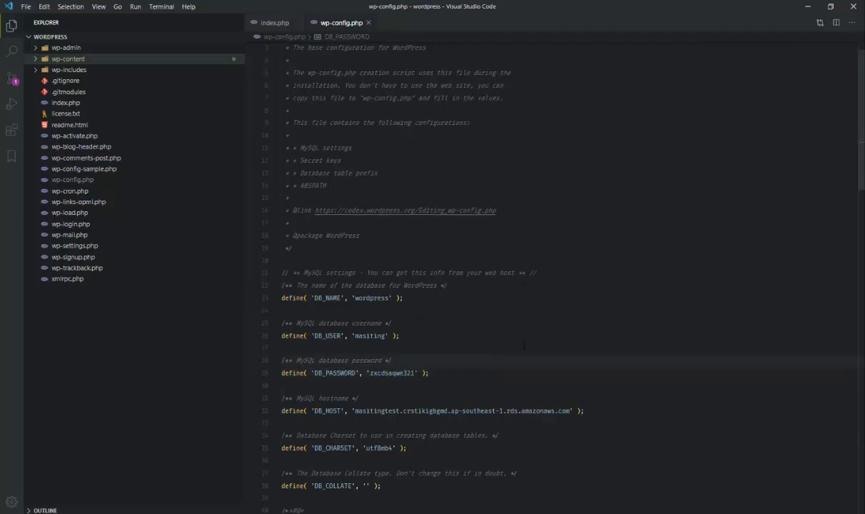
key("alt+Tab")
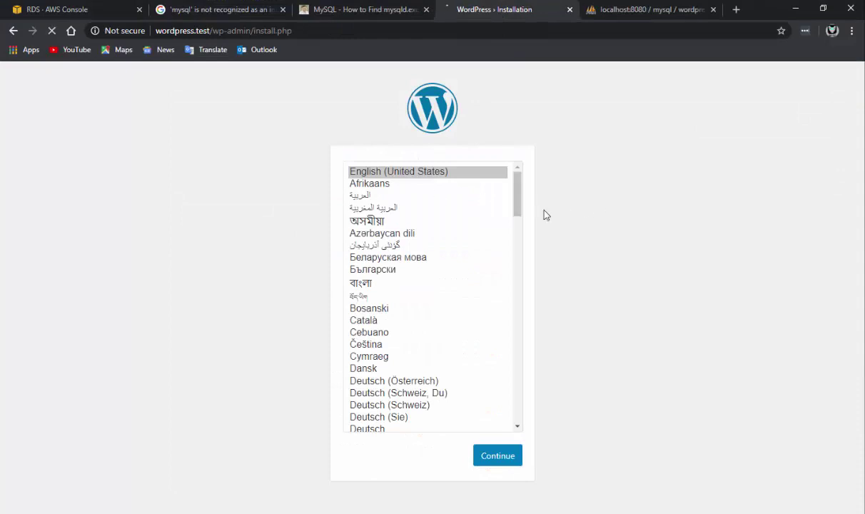
- Reload the installer, continue in English (United States), and enter site title 'Masiting' with username admin and a password
key("F5")
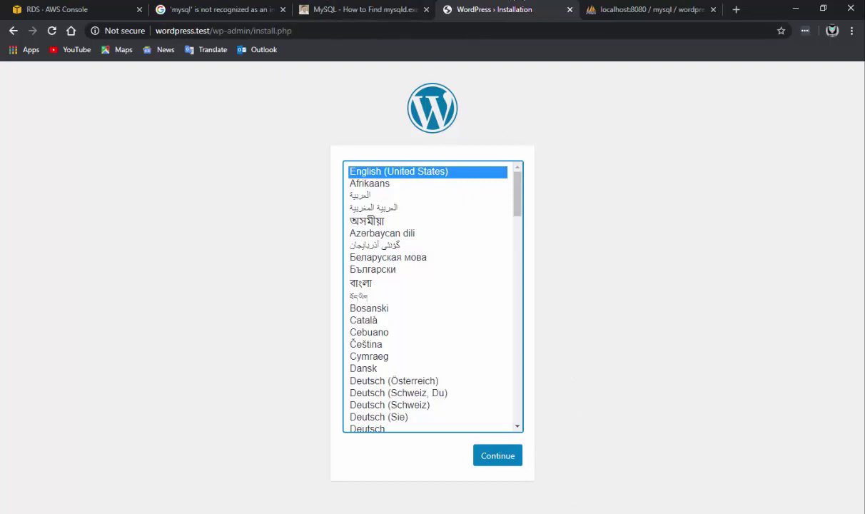
left_click(505, 464)
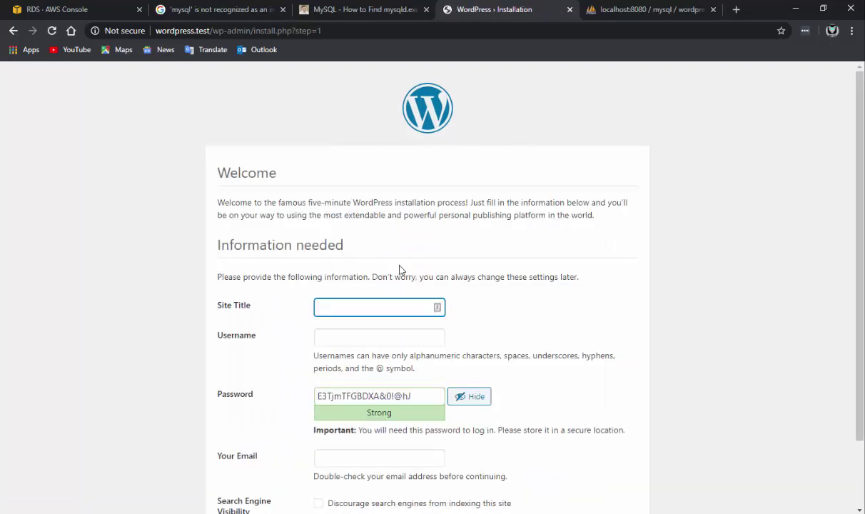
key("Tab")
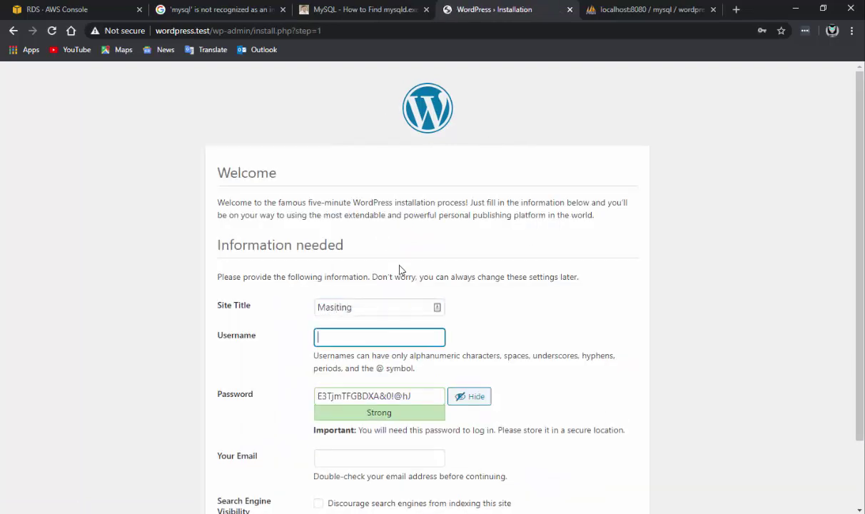
key("Tab")
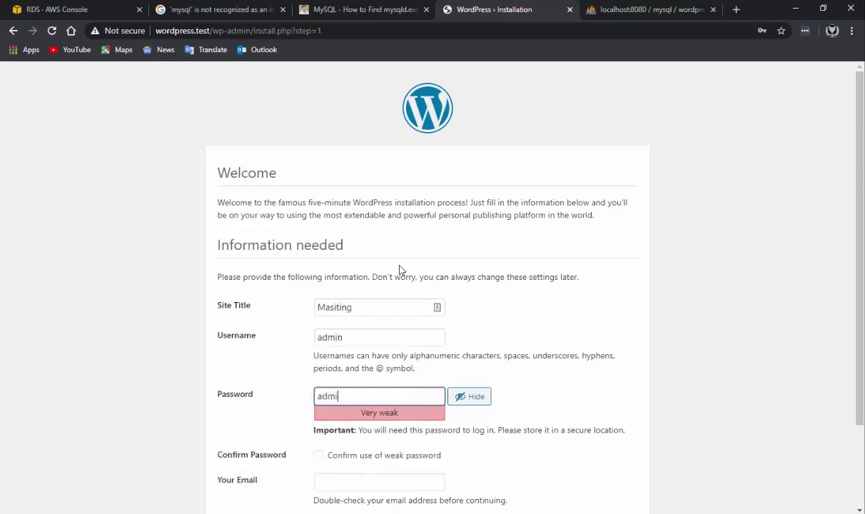
- Confirm use of the weak password and fill in the admin e-mail address
key("Tab")
key("space")
scroll(425, 272, "down", 1)
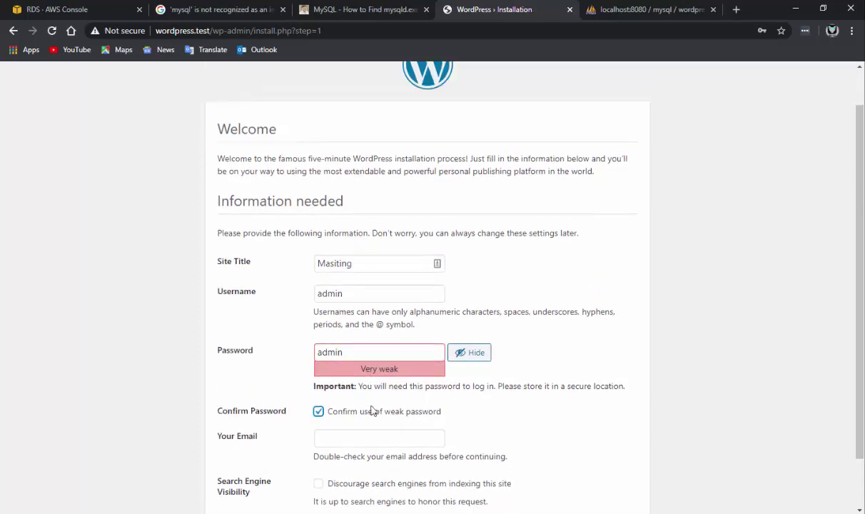
left_click(374, 446)
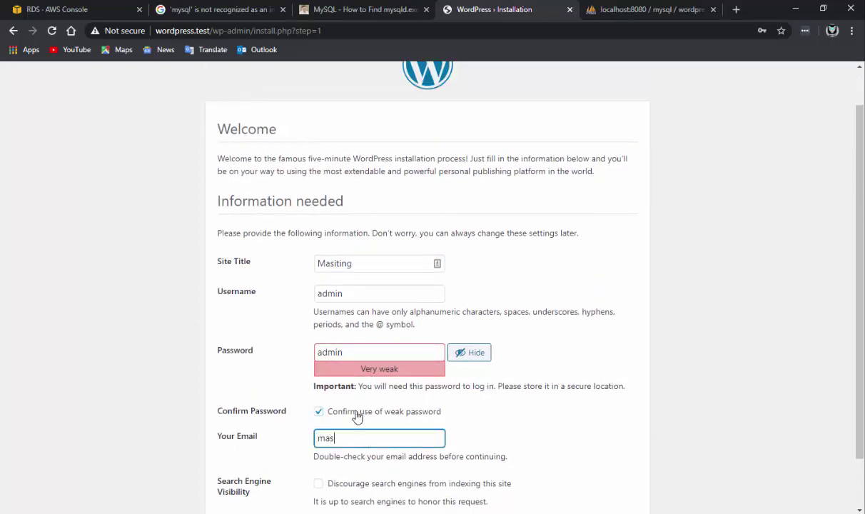
key("F11")
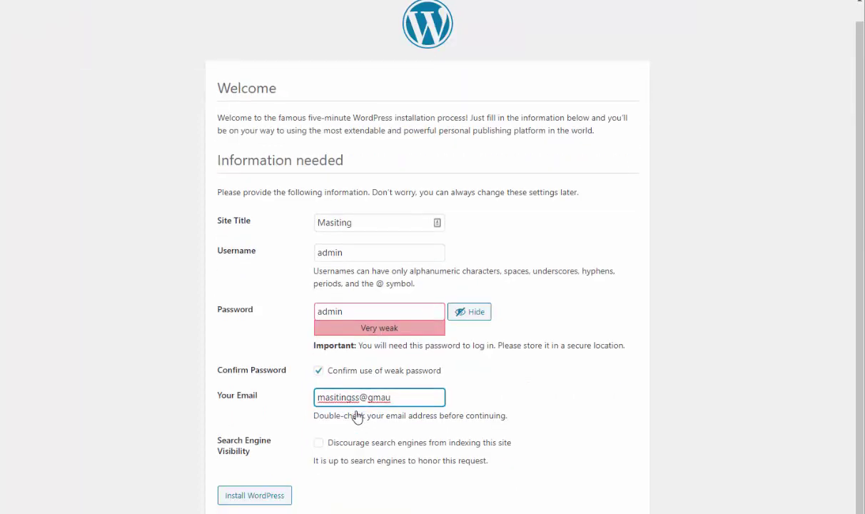
key("F11")
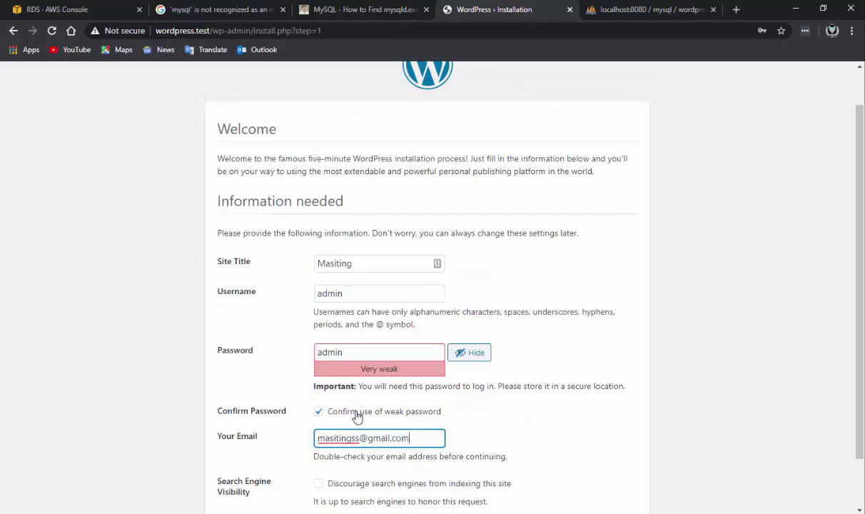
- Discourage search engines from indexing, install WordPress, and go to the login page
key("Tab")
key("space")
scroll(357, 417, "down", 1)
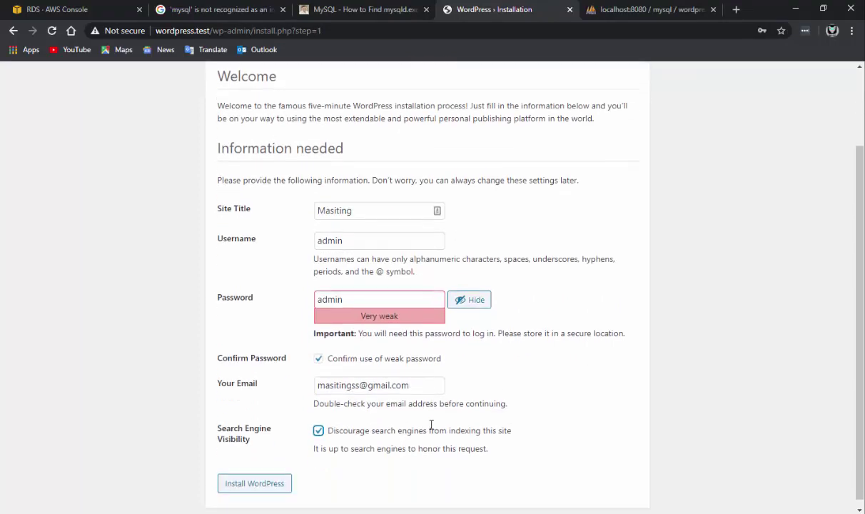
left_click(265, 478)
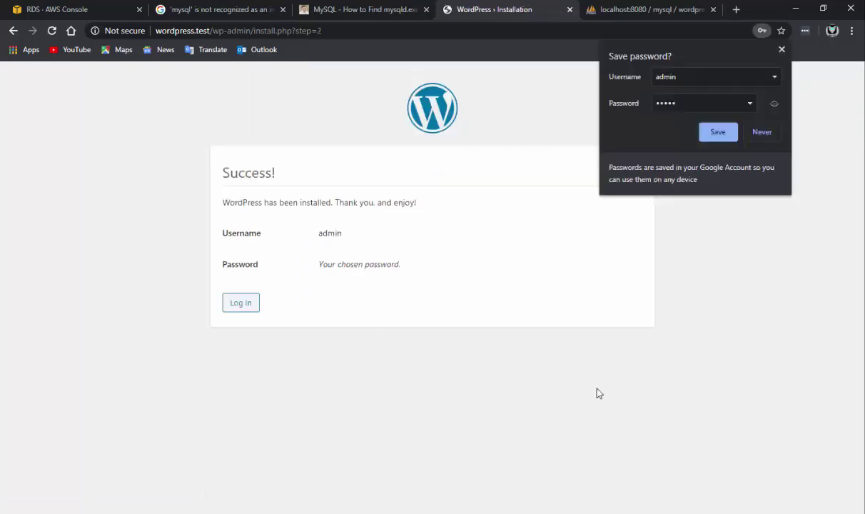
left_click(759, 134)
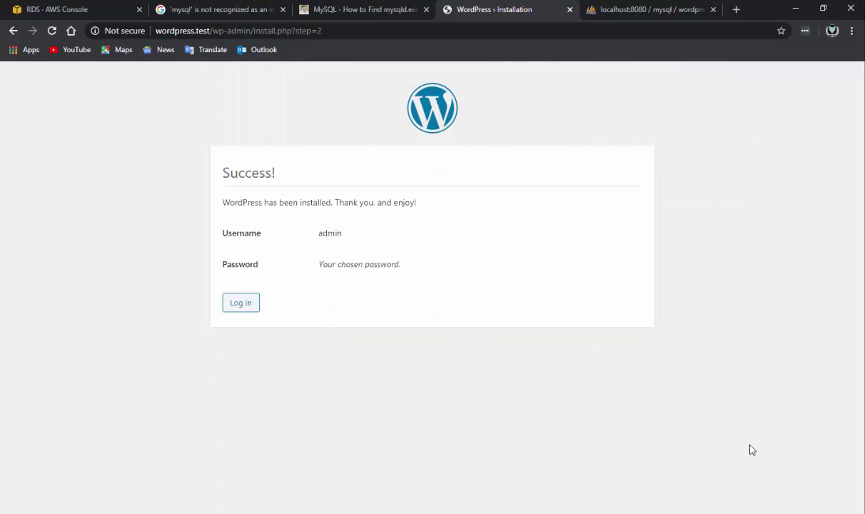
left_click(230, 307)
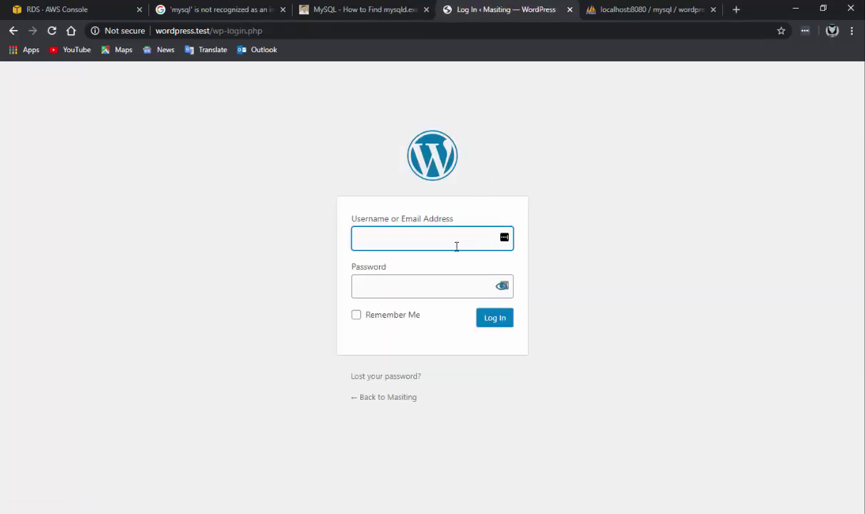
- Sign in with username admin and its password to reach the Masiting Dashboard
key("Tab")
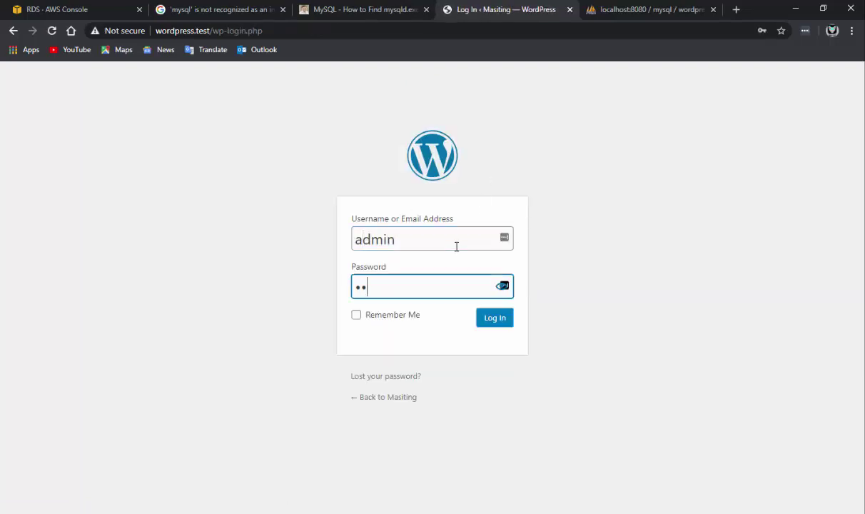
key("Return")
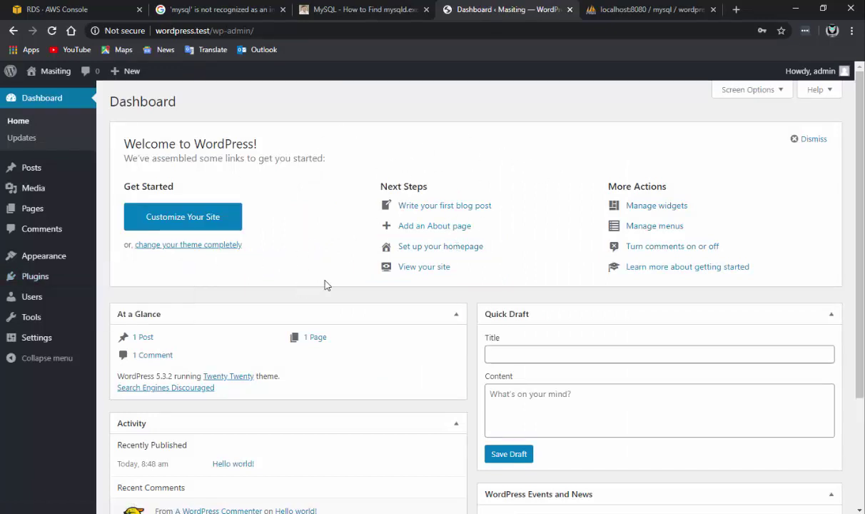
scroll(314, 299, "down", 2)
key("alt+Tab")
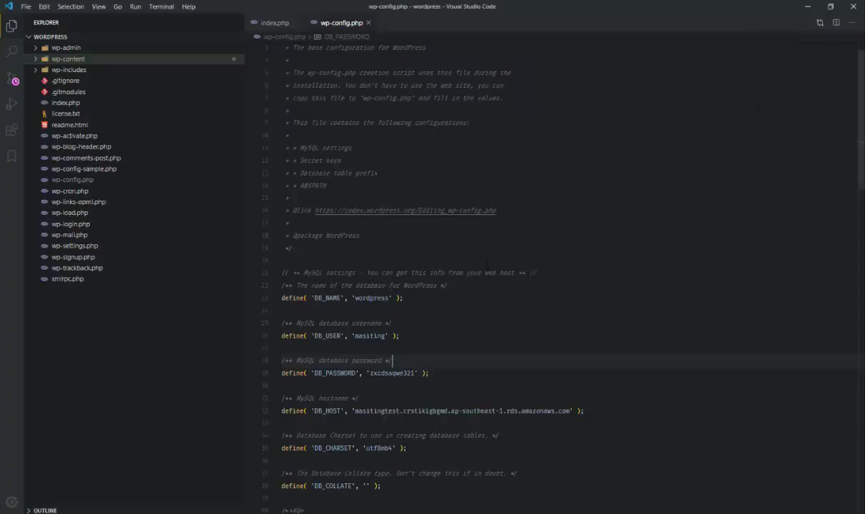
- Look over the DB_ settings in wp-config.php, then bring up the local phpMyAdmin wordpress database page
scroll(392, 311, "up", 2)
scroll(516, 260, "up", 1)
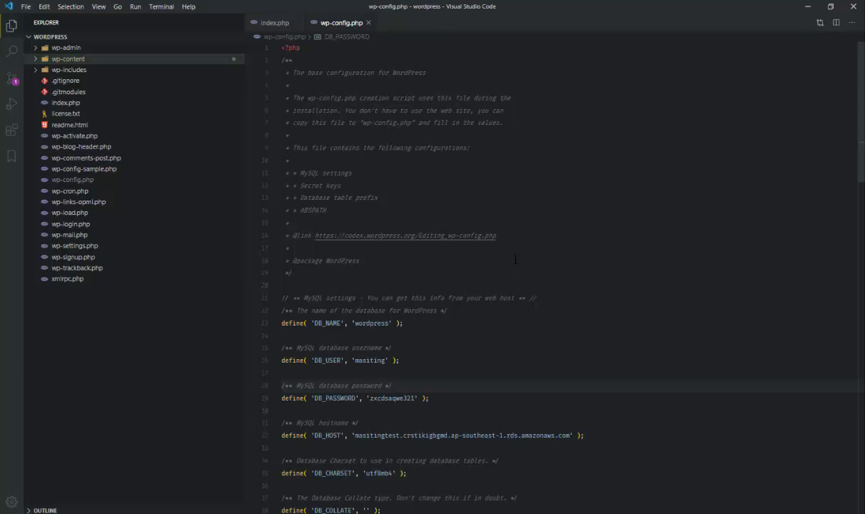
scroll(472, 283, "down", 3)
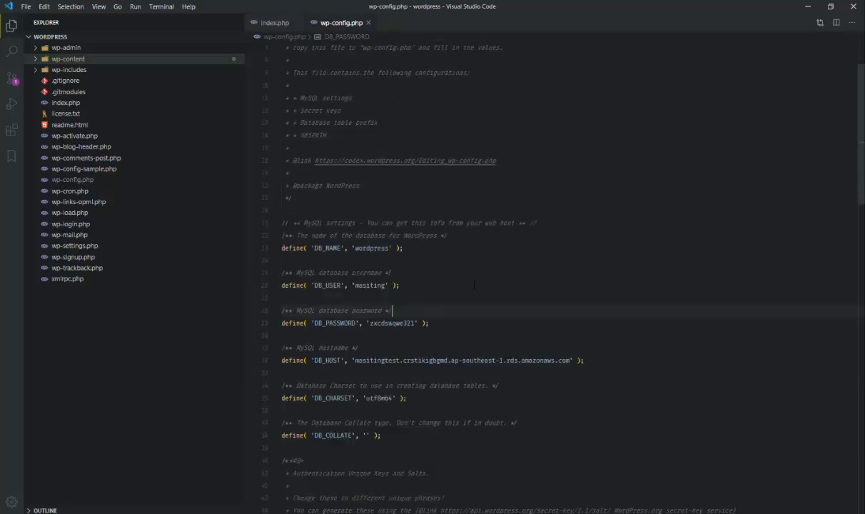
scroll(472, 284, "up", 2)
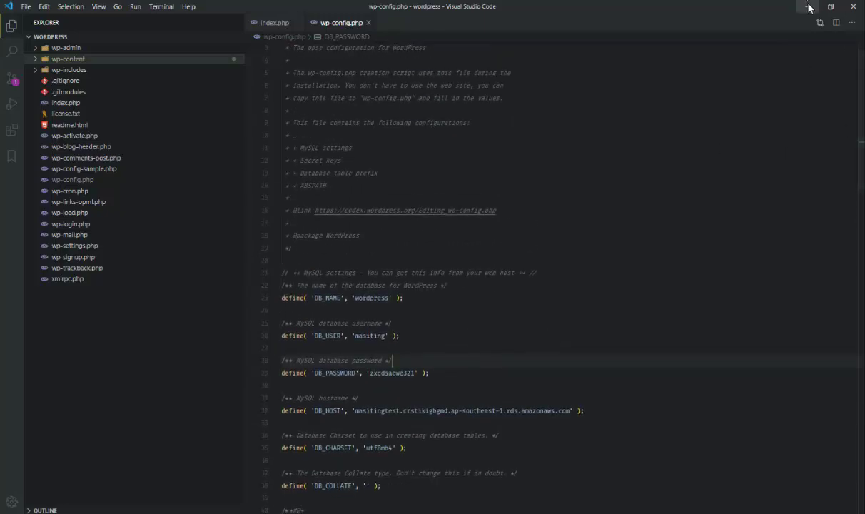
left_click(807, 5)
left_click(627, 16)
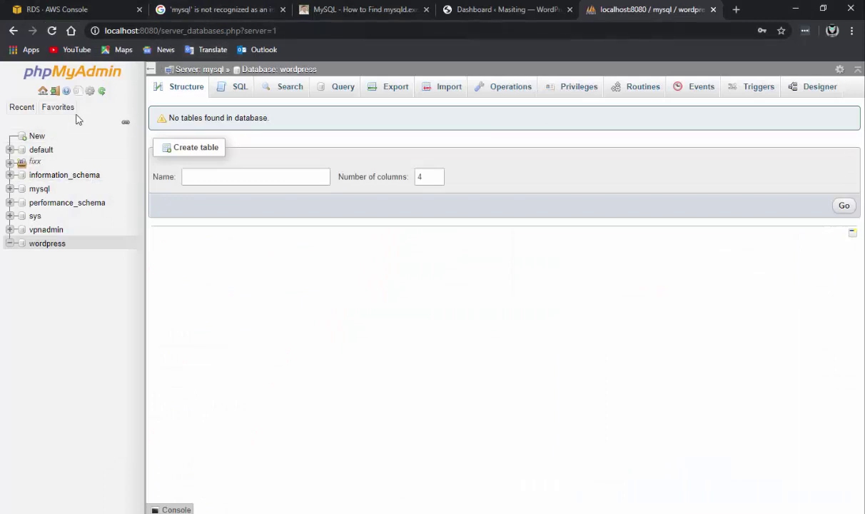
- Log out of local phpMyAdmin and paste the RDS hostname from wp-config.php into the Server field
left_click(54, 91)
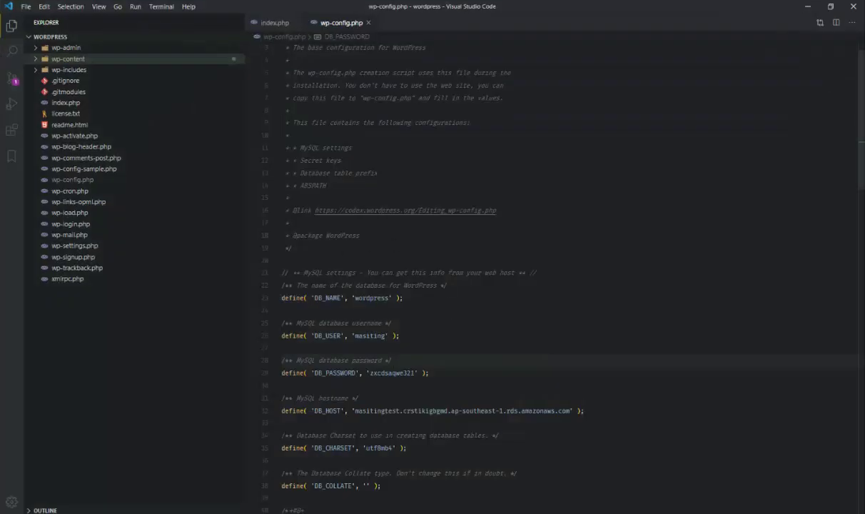
left_click_drag(354, 411, 571, 410)
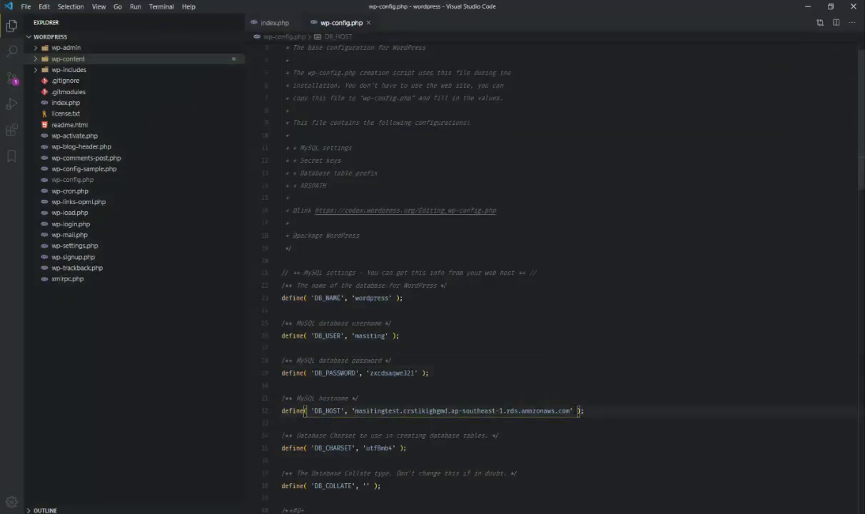
key("ctrl+c")
key("alt+Tab")
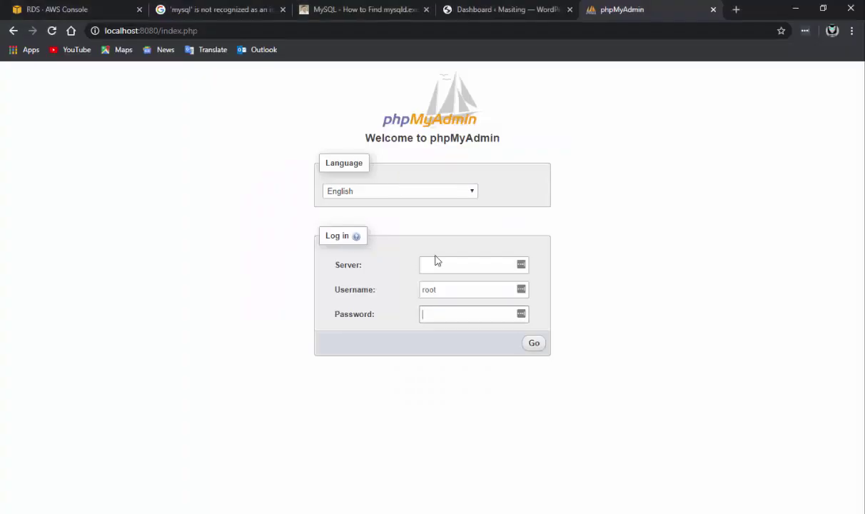
left_click(458, 267)
key("ctrl+v")
- Replace root in the Username field with the database username copied from wp-config.php
key("alt+Tab")
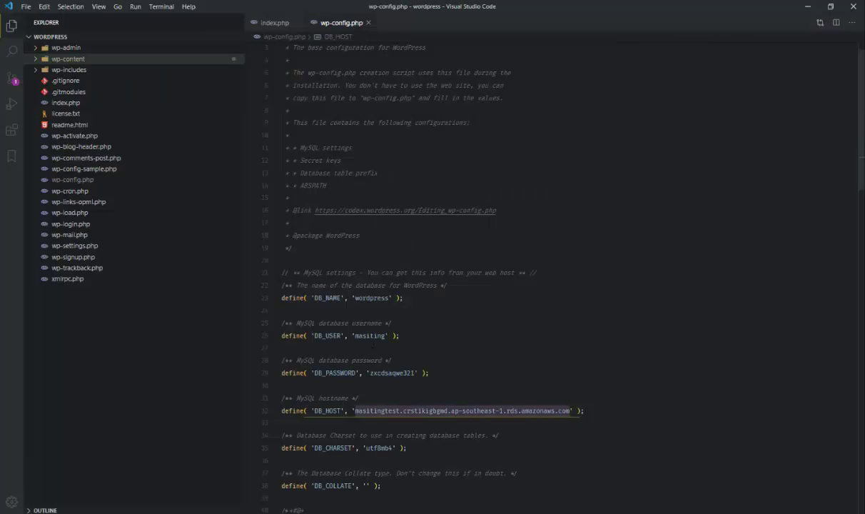
double_click(369, 335)
key("ctrl+c")
key("alt+Tab")
double_click(467, 290)
key("ctrl+v")
- Paste the database password from wp-config.php and log in to the RDS server
key("alt+Tab")
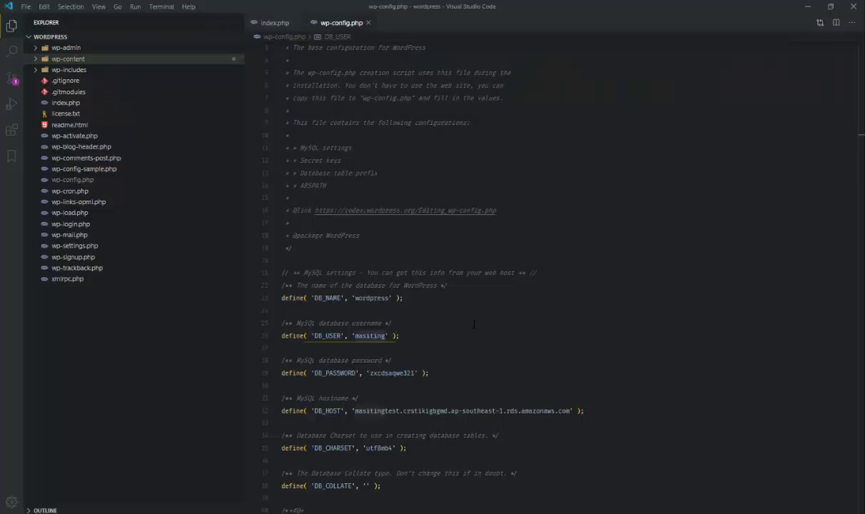
double_click(391, 373)
key("ctrl+c")
key("alt+Tab")
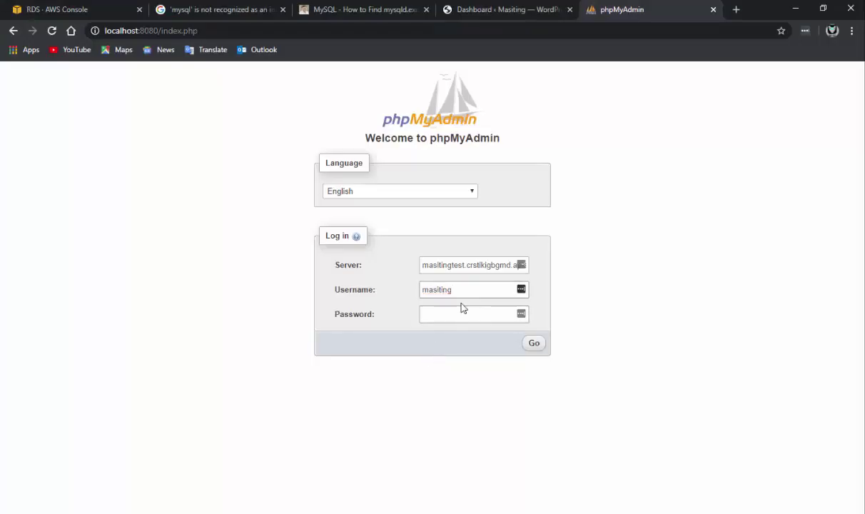
left_click(463, 313)
key("ctrl+v")
left_click(534, 342)
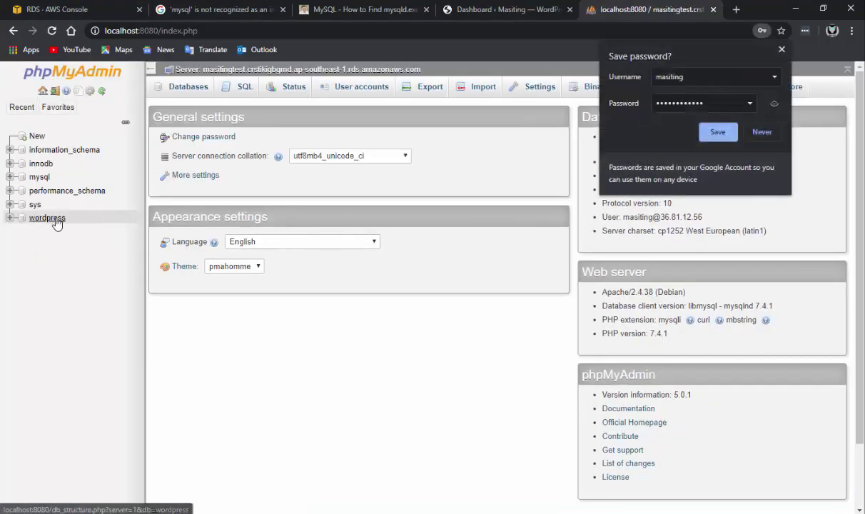
- Open the wordpress database and browse the wp_users table
left_click(56, 220)
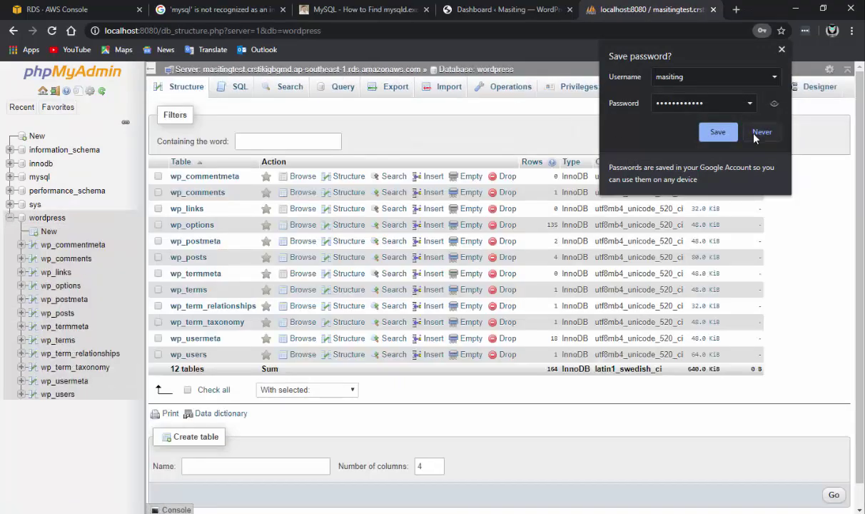
left_click(759, 133)
left_click(189, 354)
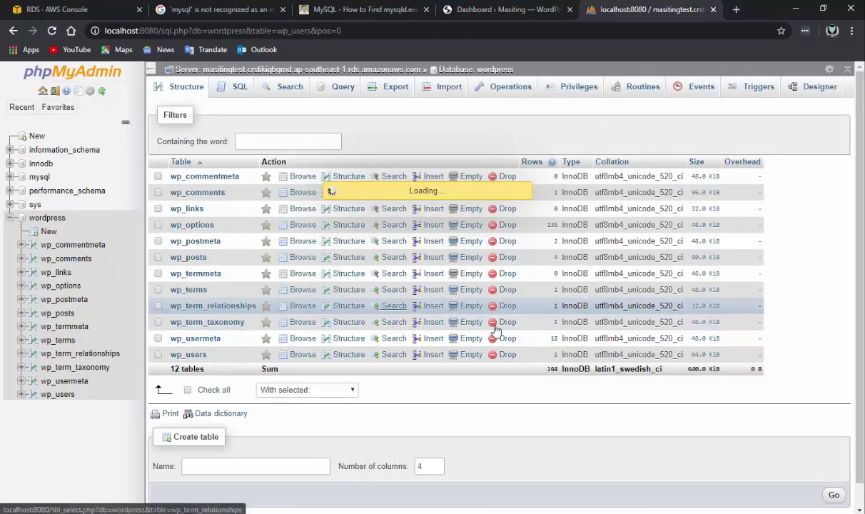